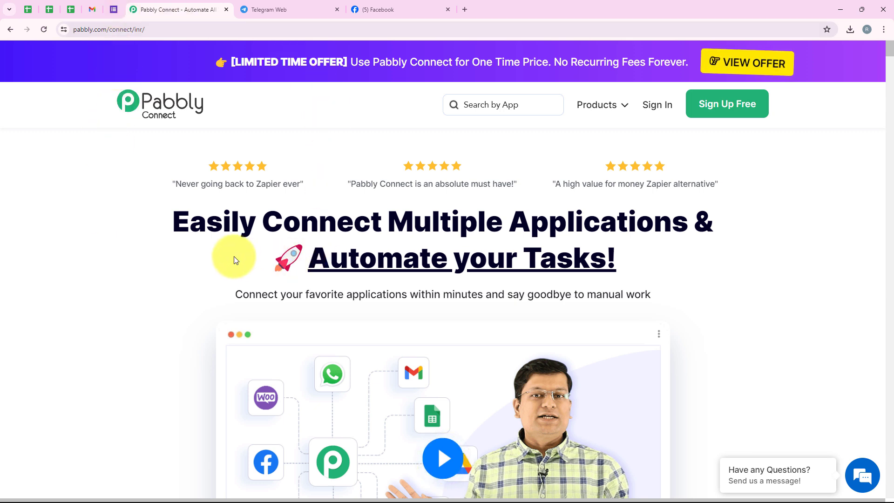
Sign in to the Pabbly account and reach the All Pabbly Apps page
{"action": "left_click", "coordinate": [133, 28]}
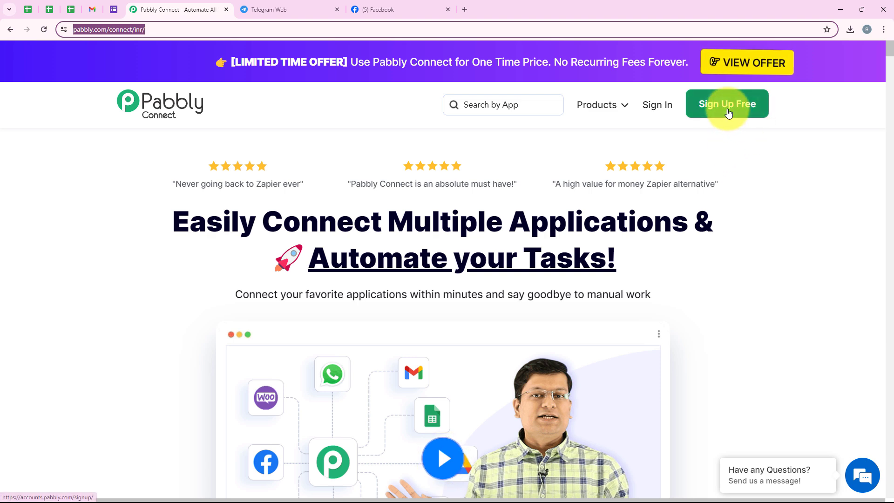
{"action": "left_click", "coordinate": [669, 112]}
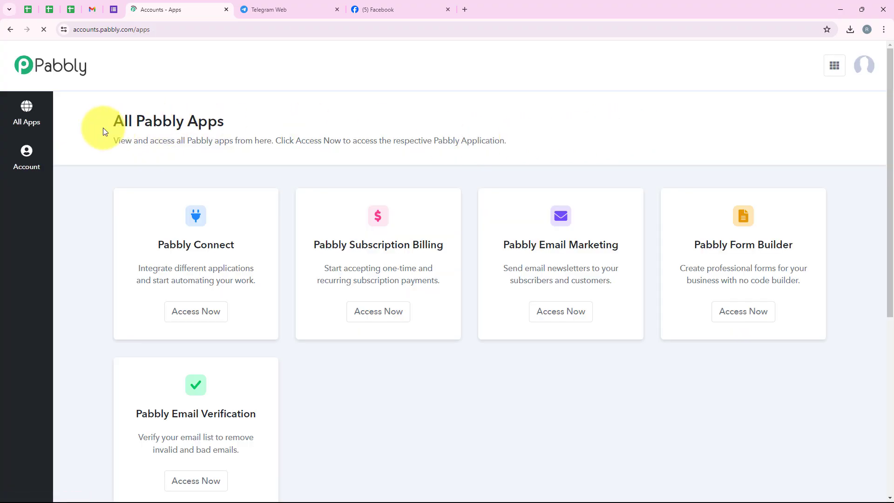
{"action": "left_click_drag", "start_coordinate": [103, 131], "coordinate": [240, 133]}
{"action": "left_click", "coordinate": [250, 120]}
{"action": "scroll", "coordinate": [233, 172], "scroll_direction": "down", "scroll_amount": 2}
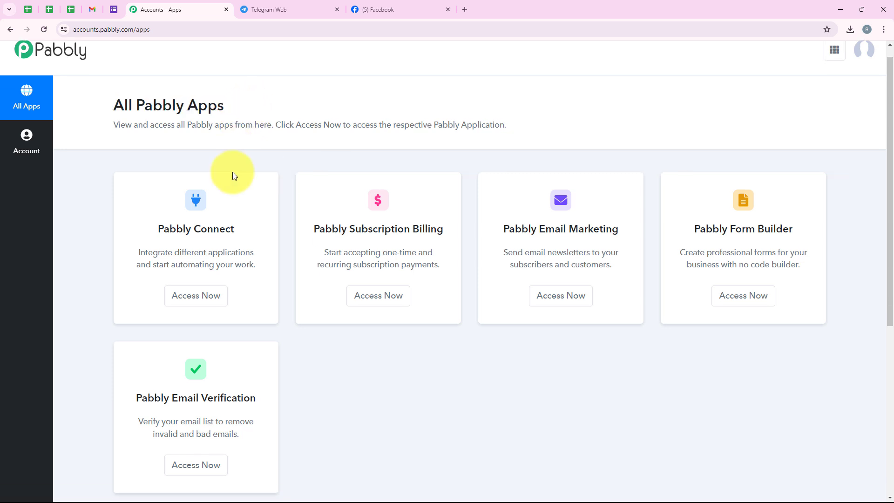
{"action": "scroll", "coordinate": [319, 317], "scroll_direction": "up", "scroll_amount": 1}
{"action": "scroll", "coordinate": [320, 317], "scroll_direction": "up", "scroll_amount": 1}
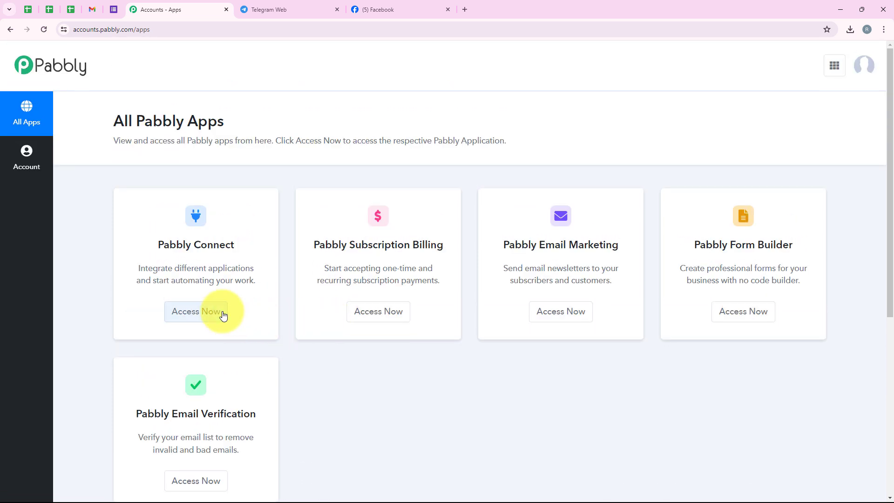
Open Pabbly Connect's dashboard, showing 9969 of 10000 tasks remaining and no workflows
{"action": "left_click_drag", "start_coordinate": [156, 247], "coordinate": [239, 248]}
{"action": "left_click_drag", "start_coordinate": [175, 269], "coordinate": [258, 267]}
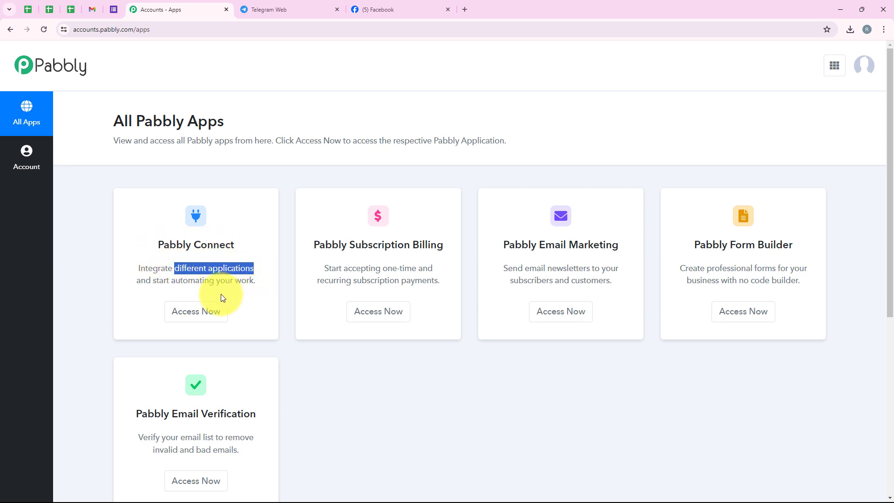
{"action": "left_click", "coordinate": [206, 316]}
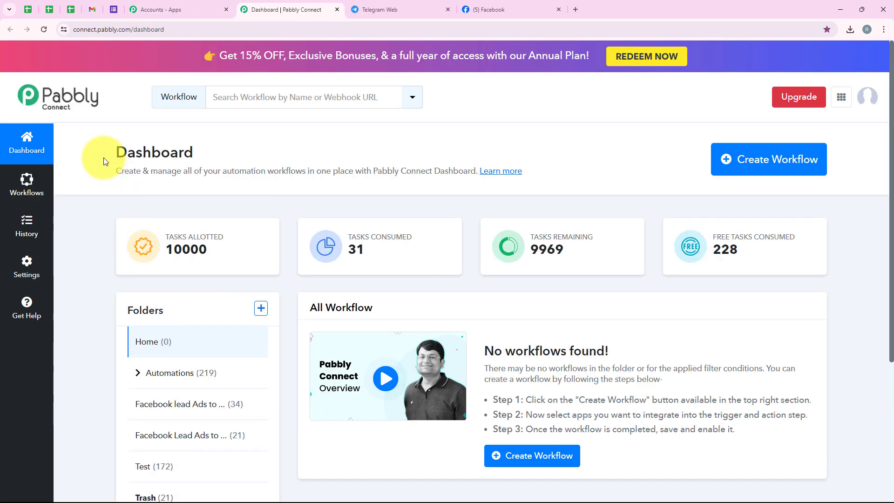
{"action": "left_click_drag", "start_coordinate": [103, 157], "coordinate": [196, 160]}
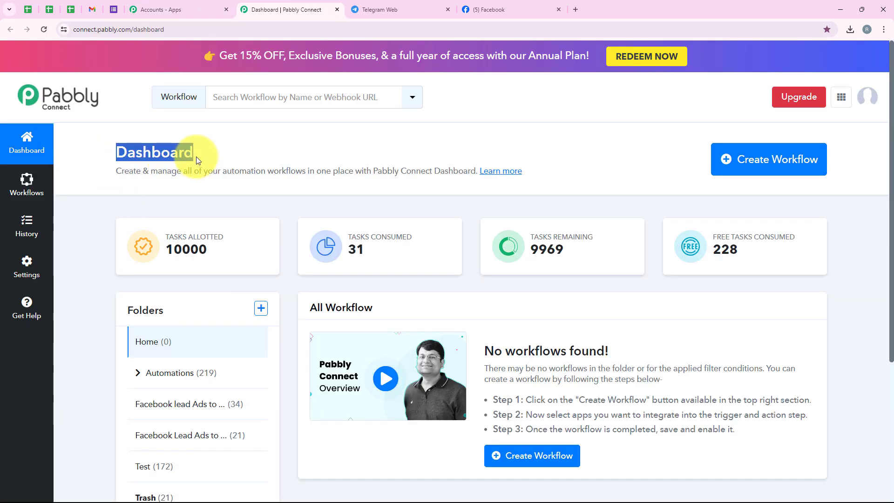
Start a new workflow and place it in the Automations folder
{"action": "left_click", "coordinate": [751, 163]}
{"action": "left_click_drag", "start_coordinate": [377, 221], "coordinate": [309, 221]}
{"action": "left_click", "coordinate": [361, 284]}
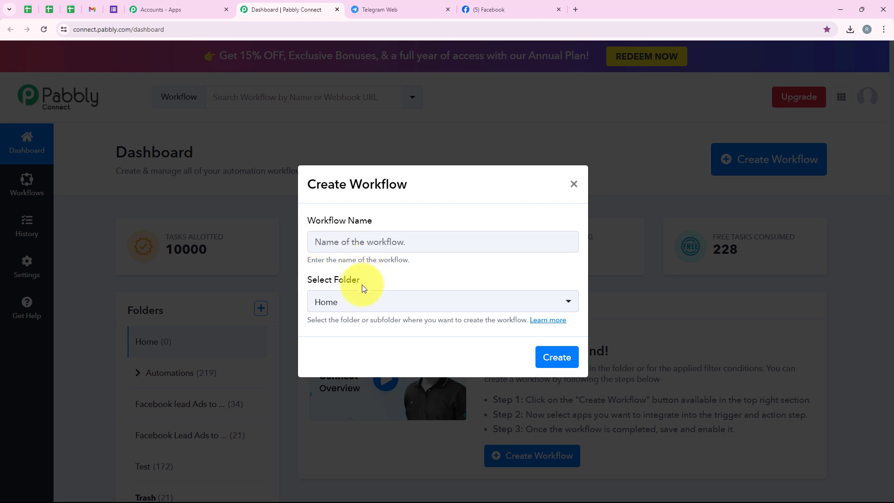
{"action": "left_click", "coordinate": [375, 302]}
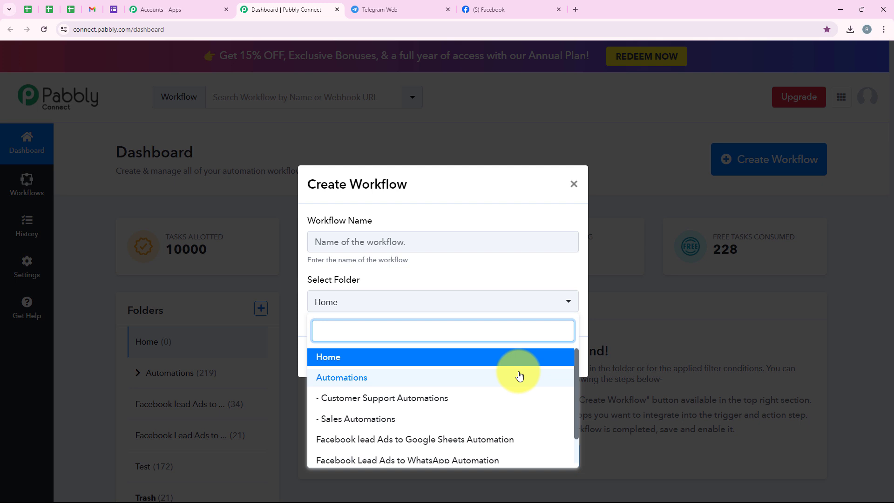
{"action": "left_click", "coordinate": [520, 376]}
Name the workflow 'How to Create Facebook Page Post from Telegram Messages' and create it
{"action": "left_click", "coordinate": [418, 249]}
{"action": "type", "text": "How to Create Facebook Page Post from Telegram Messages"}
{"action": "left_click_drag", "start_coordinate": [312, 241], "coordinate": [577, 247]}
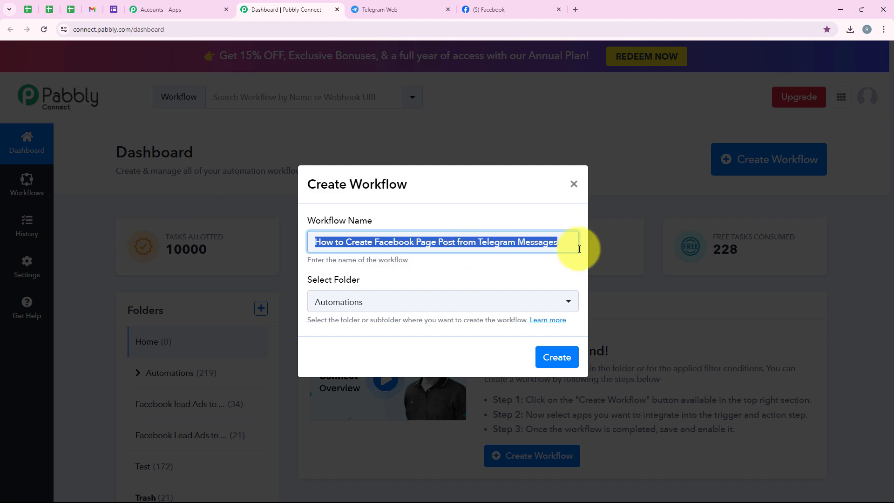
{"action": "left_click", "coordinate": [568, 365]}
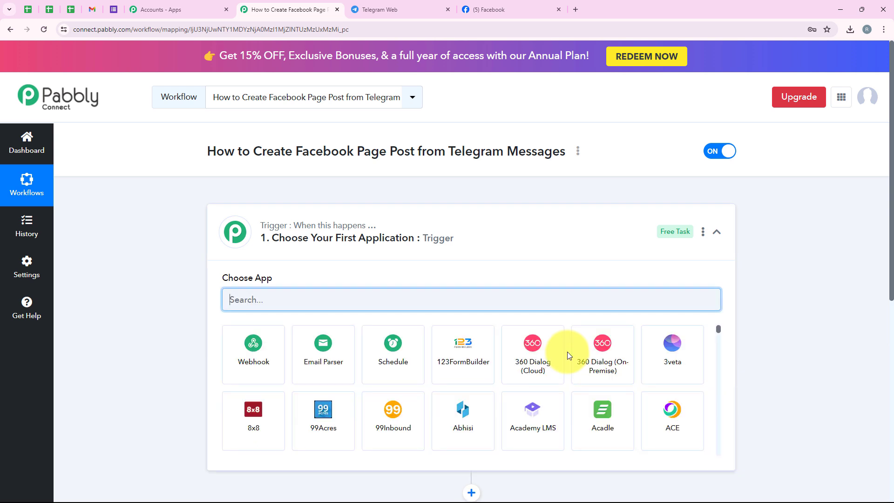
Expand the trigger step and search its app picker for 'Tele'
{"action": "left_click", "coordinate": [477, 241]}
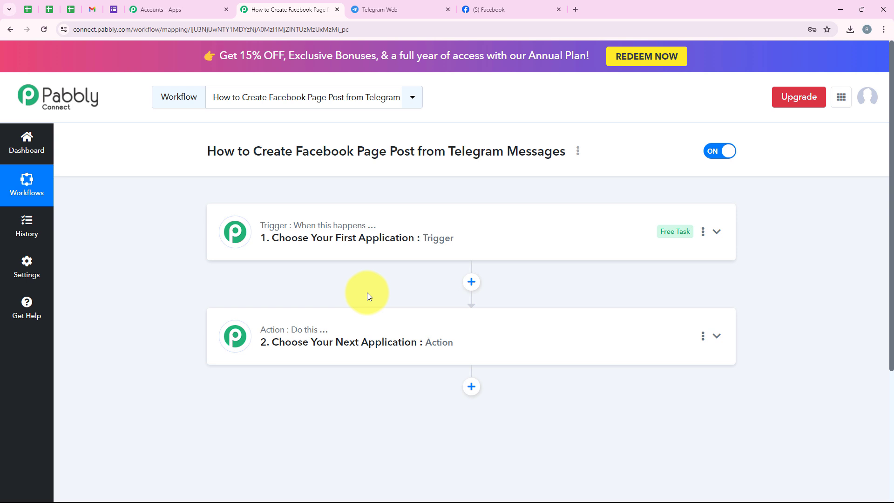
{"action": "left_click", "coordinate": [366, 238]}
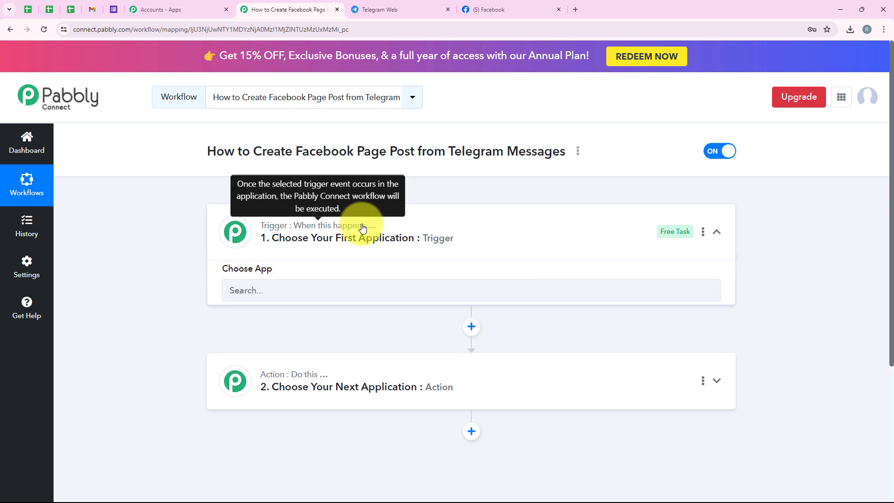
{"action": "left_click", "coordinate": [271, 306]}
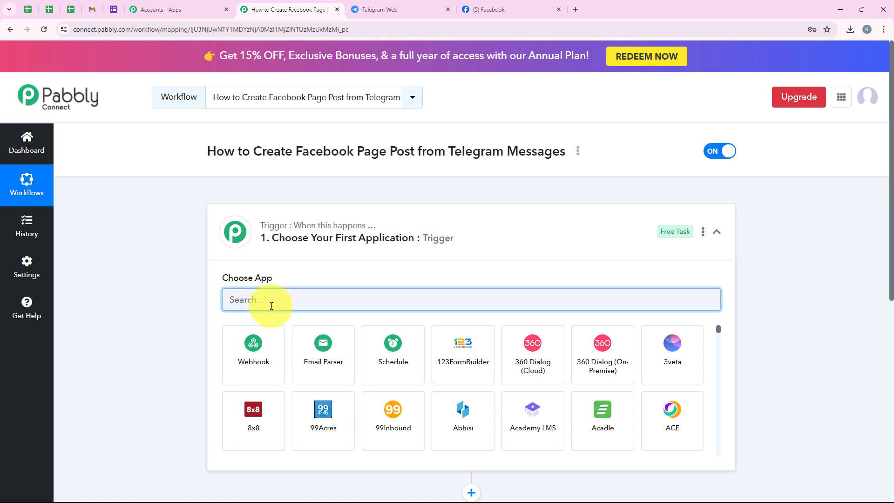
{"action": "type", "text": "Telegram bot"}
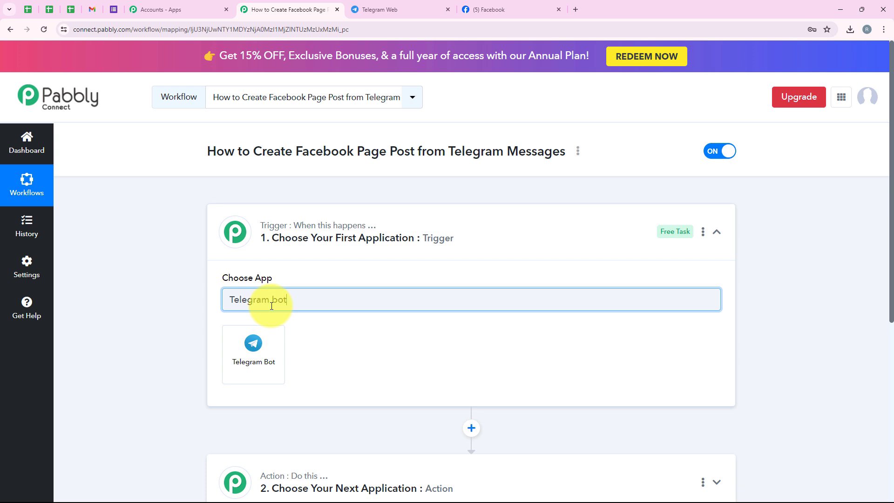
Set the trigger to Telegram Bot with the Set Webhook / Watch Updates event
{"action": "left_click", "coordinate": [247, 366]}
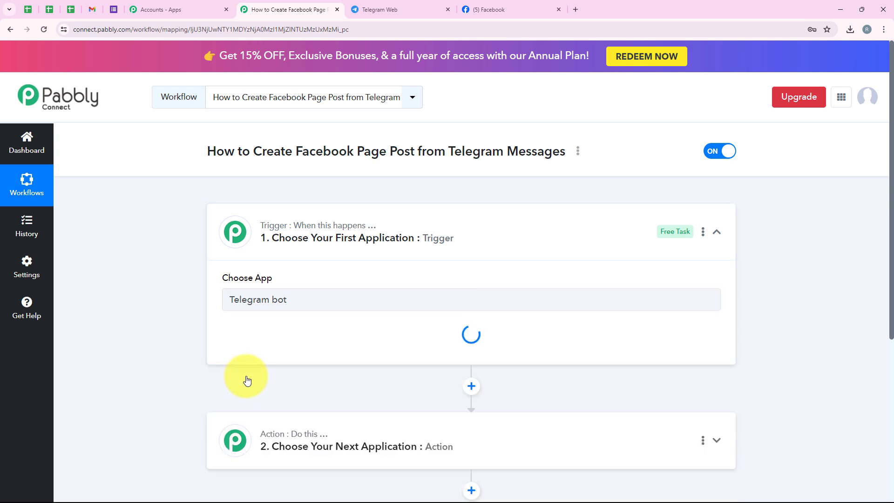
{"action": "triple_click", "coordinate": [286, 325]}
{"action": "left_click", "coordinate": [291, 347]}
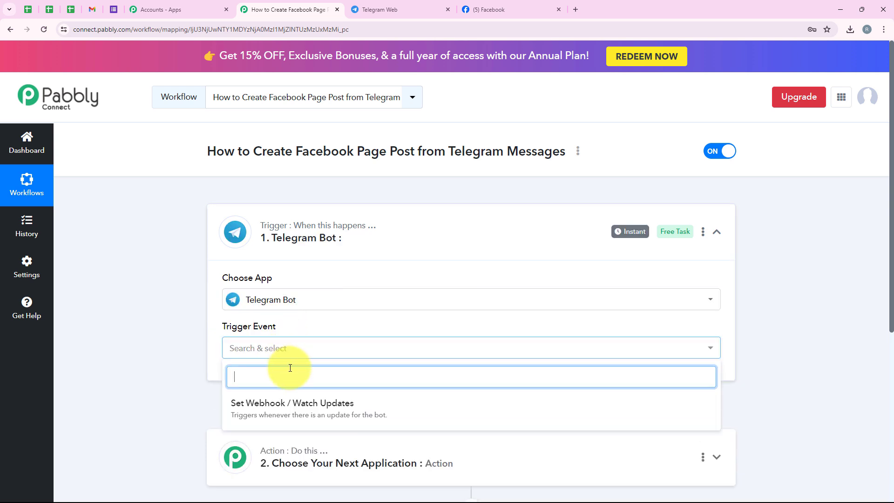
{"action": "left_click", "coordinate": [331, 406]}
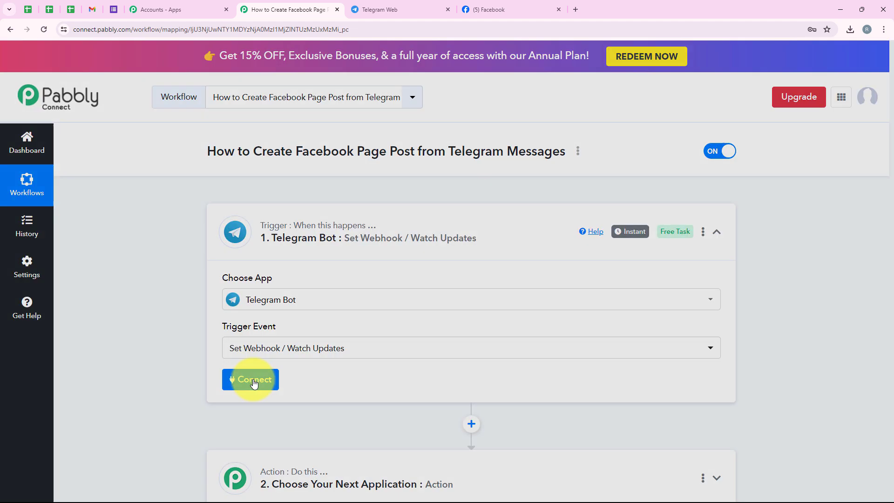
Begin a new Telegram Bot connection needing a Token, then switch to Telegram Web
{"action": "left_click", "coordinate": [254, 383]}
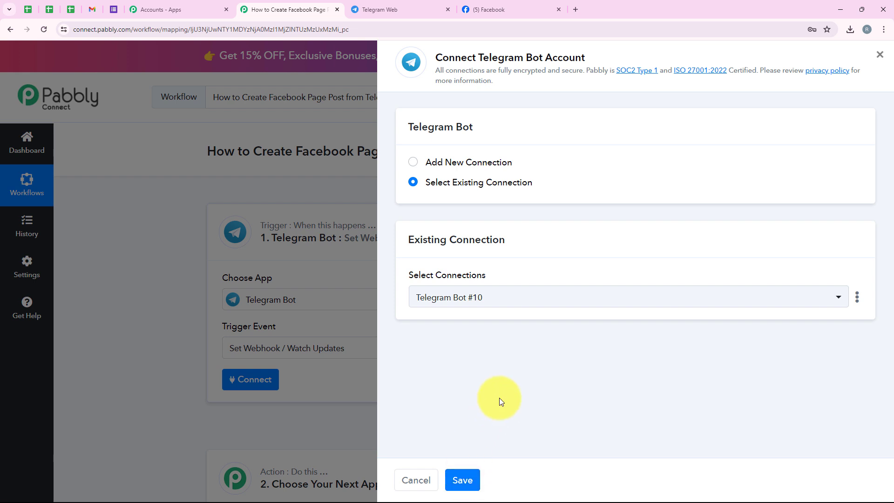
{"action": "left_click", "coordinate": [468, 159]}
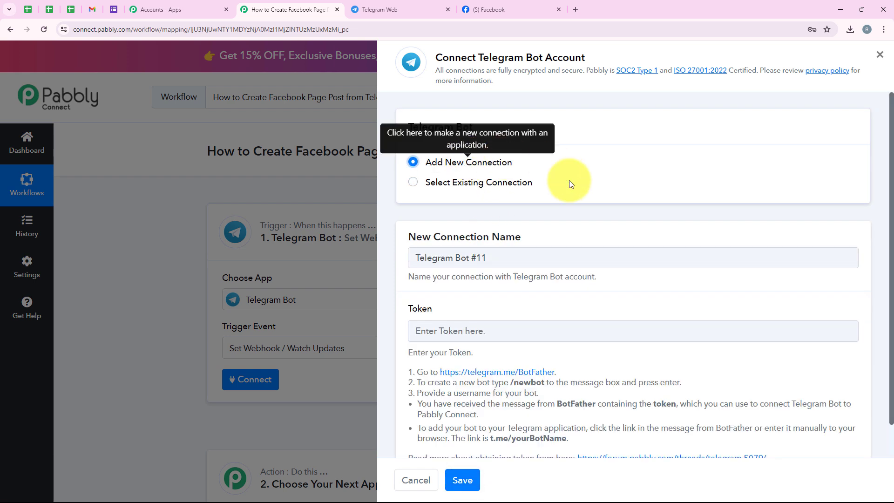
{"action": "scroll", "coordinate": [580, 290], "scroll_direction": "down", "scroll_amount": 1}
{"action": "left_click_drag", "start_coordinate": [400, 270], "coordinate": [489, 294]}
{"action": "left_click", "coordinate": [431, 387]}
{"action": "left_click", "coordinate": [398, 7]}
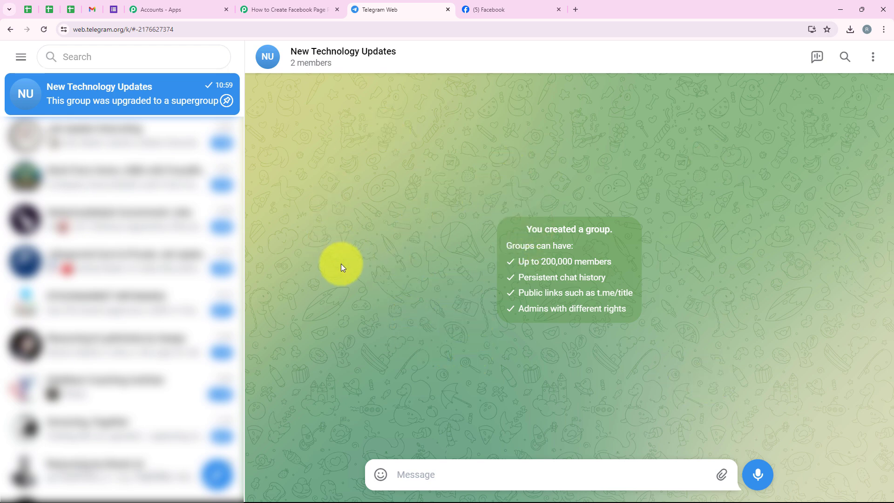
Find BotFather in Telegram search and start a chat with it
{"action": "left_click", "coordinate": [137, 59]}
{"action": "type", "text": "BotFather"}
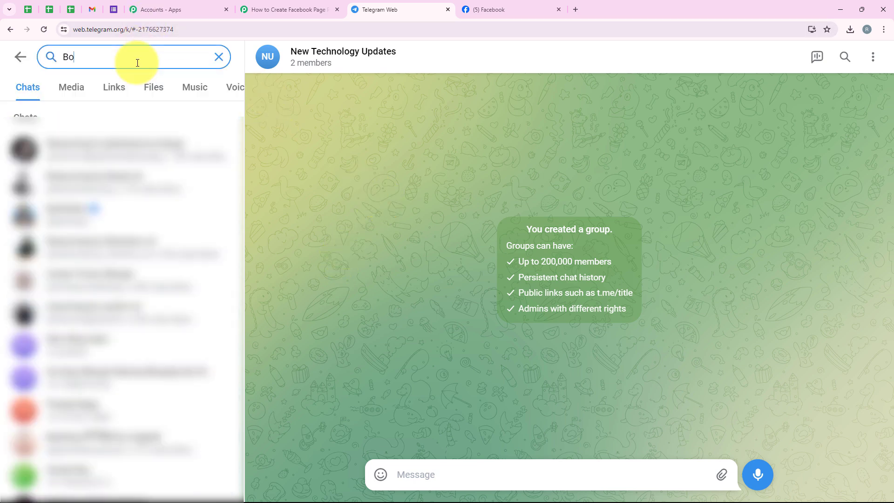
{"action": "left_click", "coordinate": [65, 147]}
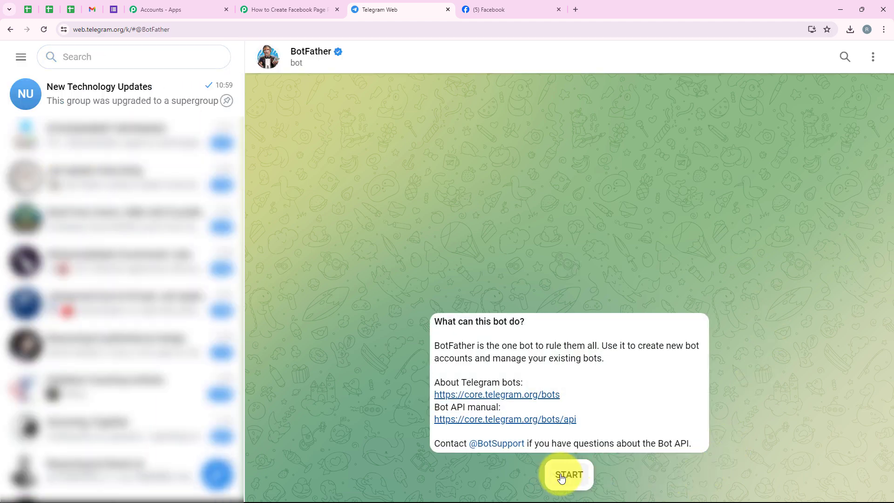
{"action": "left_click", "coordinate": [562, 476]}
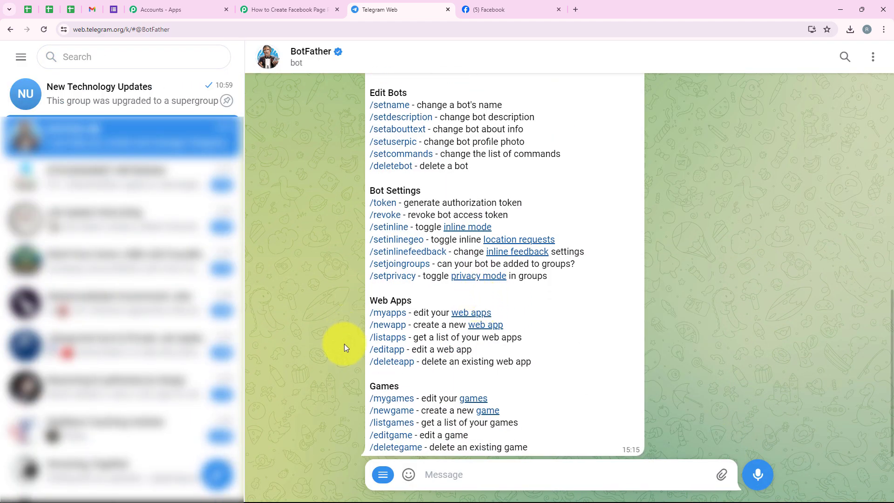
Send the /newbot command to BotFather
{"action": "double_click", "coordinate": [552, 407]}
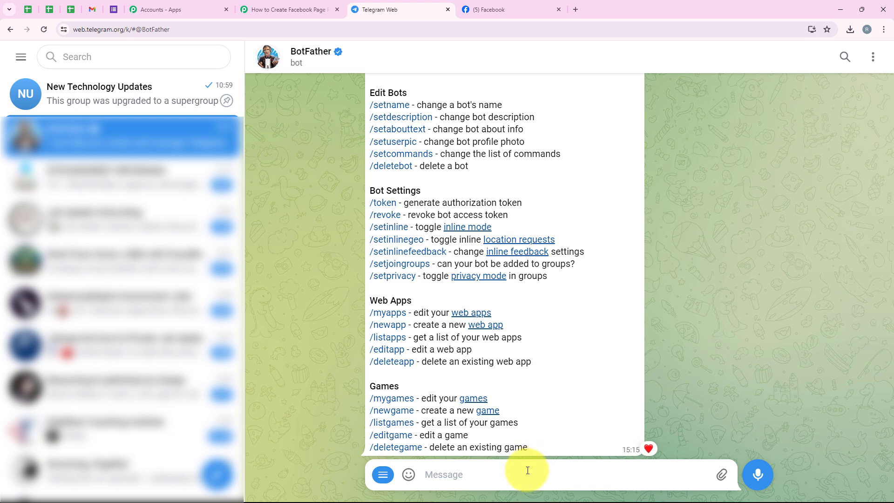
{"action": "type", "text": "/new"}
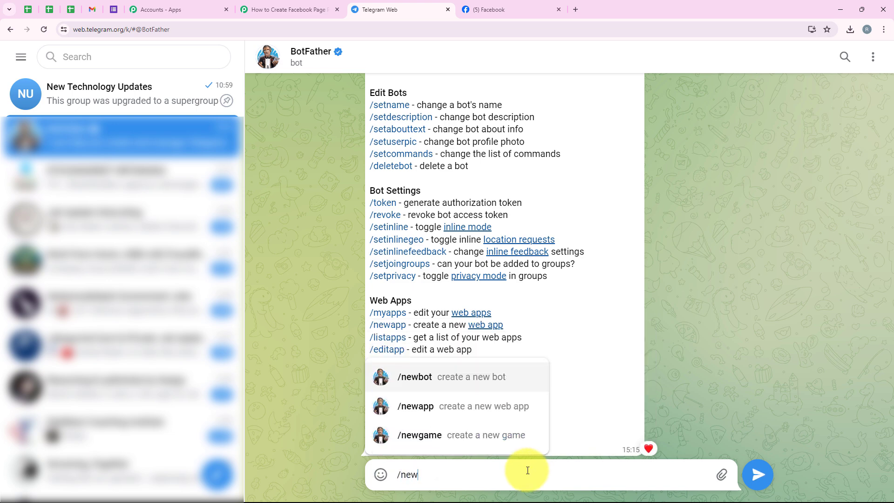
{"action": "type", "text": "b"}
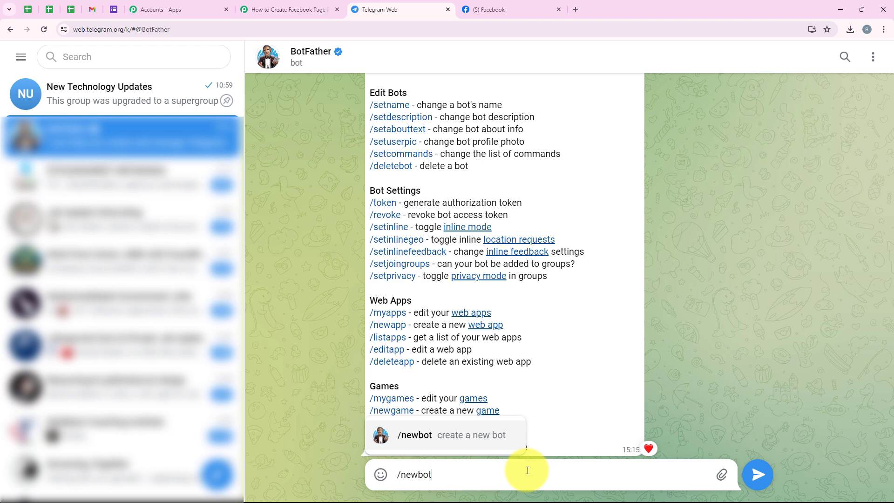
{"action": "type", "text": "ot"}
{"action": "key", "text": "Return"}
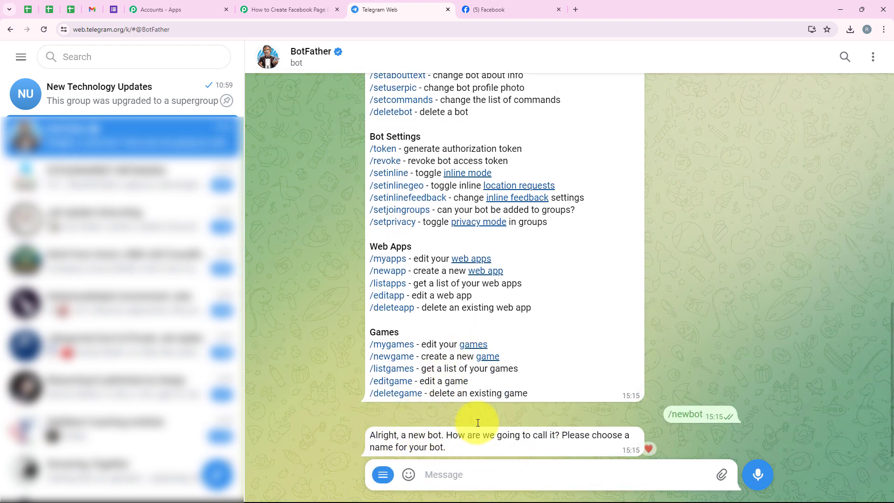
Give the new bot the display name 'New Page Post'
{"action": "double_click", "coordinate": [560, 453]}
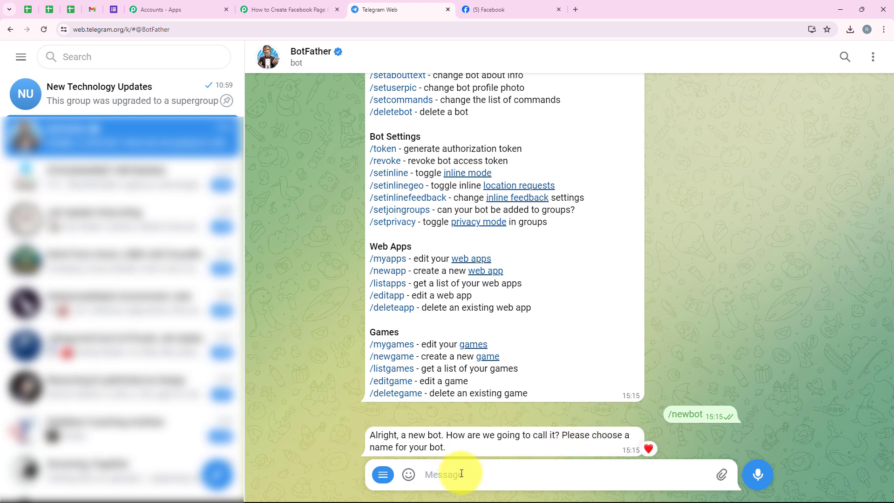
{"action": "type", "text": "New"}
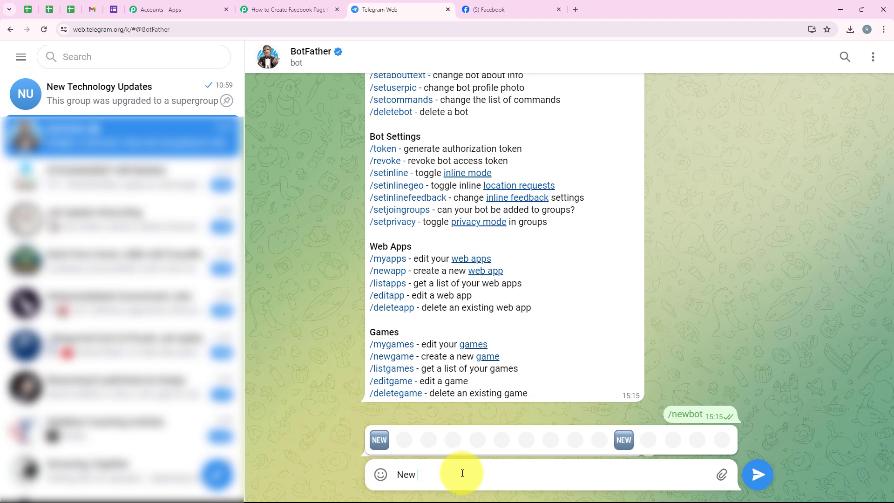
{"action": "type", "text": " Page Post"}
{"action": "key", "text": "Return"}
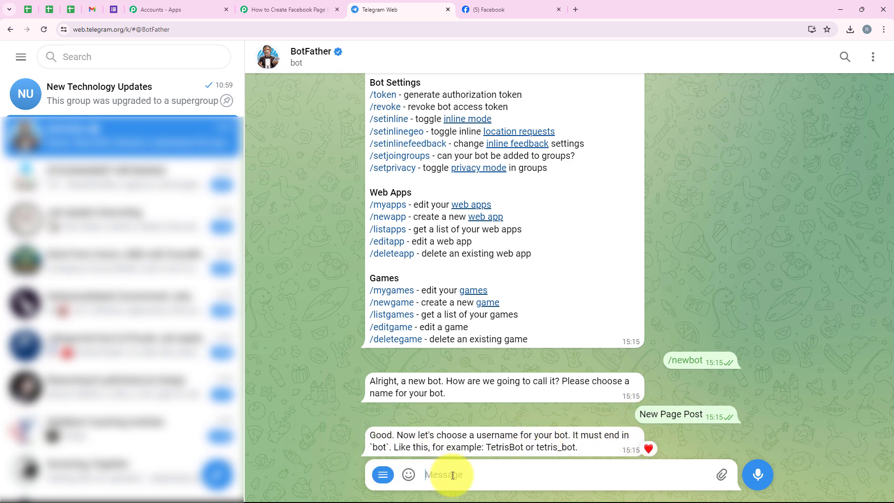
Send newpagepostpc_bot as the bot's username, confirming it ends in _bot
{"action": "type", "text": "new"}
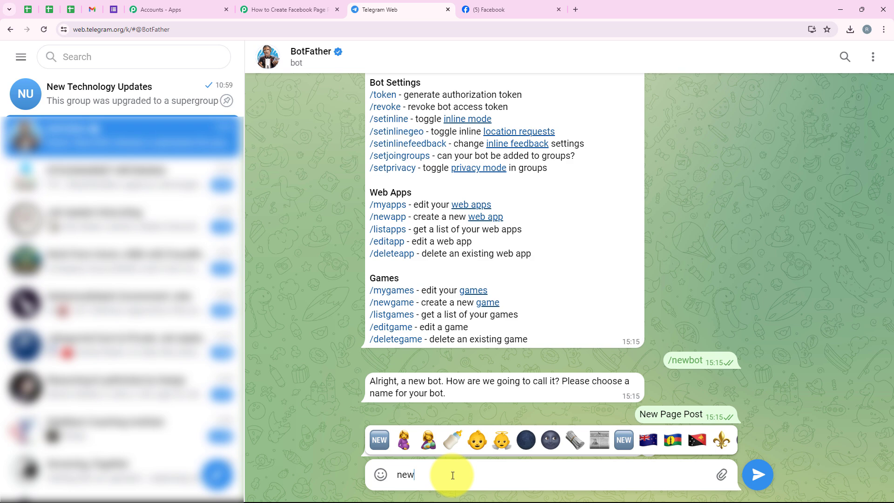
{"action": "key", "text": "BackSpace"}
{"action": "key", "text": "BackSpace"}
{"action": "key", "text": "BackSpace"}
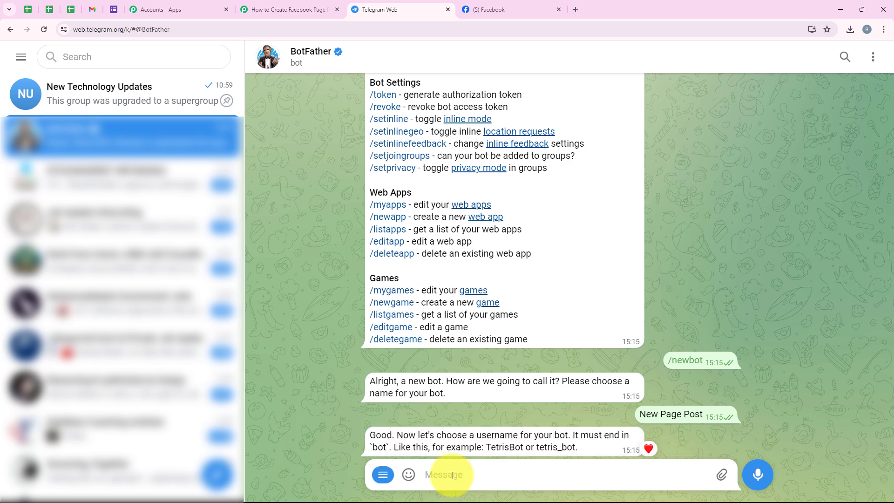
{"action": "type", "text": "newpagepostpc_bot"}
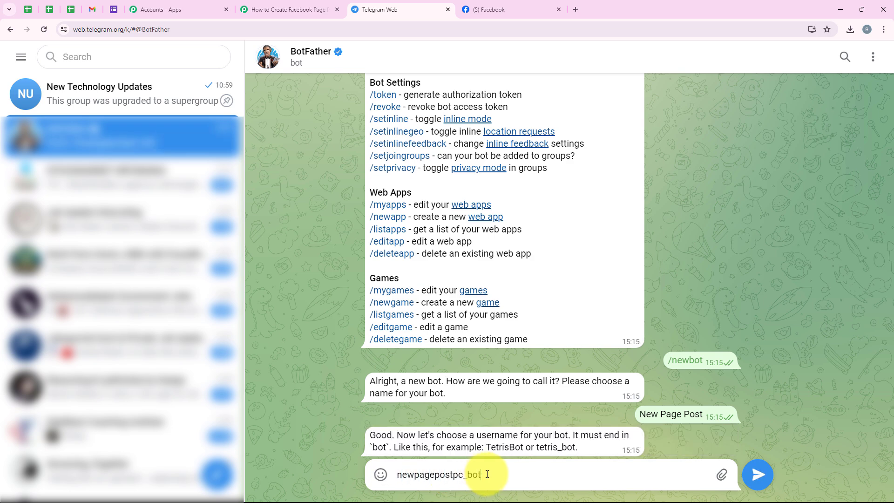
{"action": "left_click_drag", "start_coordinate": [483, 474], "coordinate": [396, 474]}
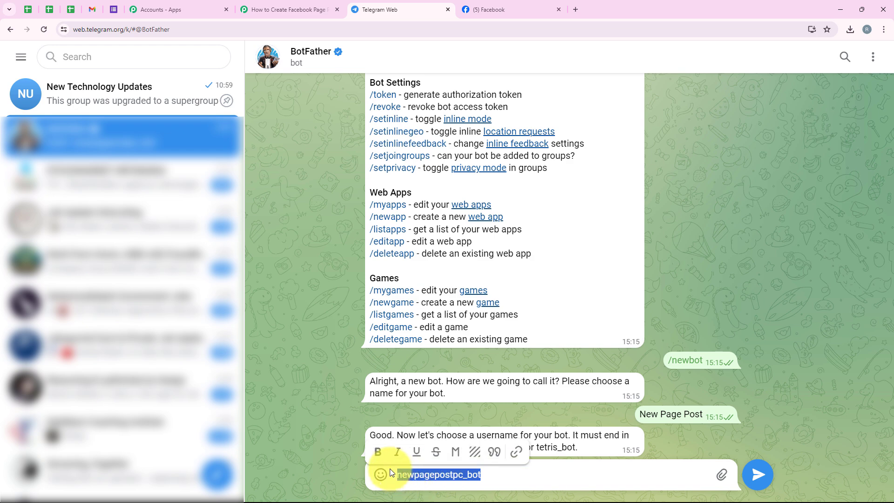
{"action": "left_click", "coordinate": [520, 474]}
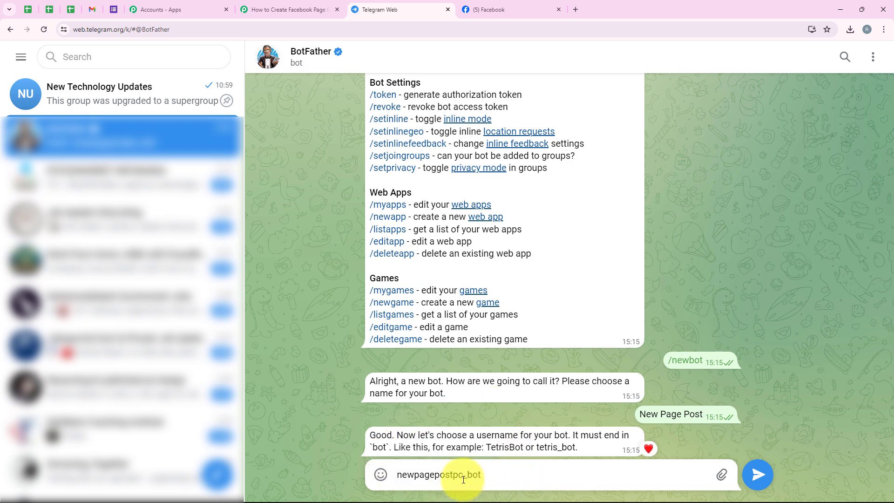
{"action": "left_click_drag", "start_coordinate": [463, 476], "coordinate": [494, 475]}
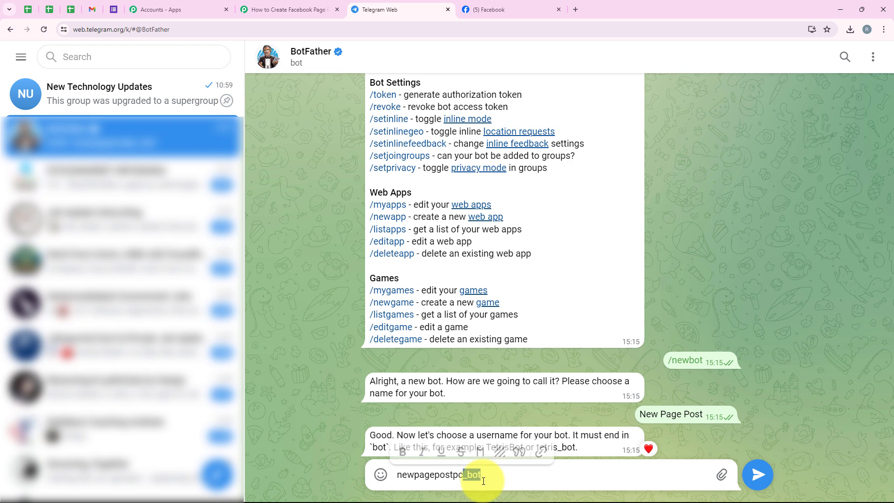
{"action": "left_click", "coordinate": [503, 473]}
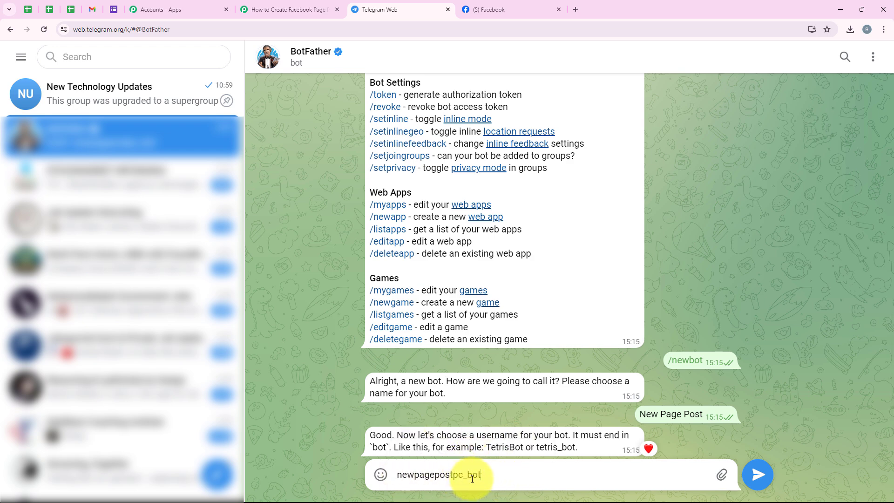
{"action": "key", "text": "Return"}
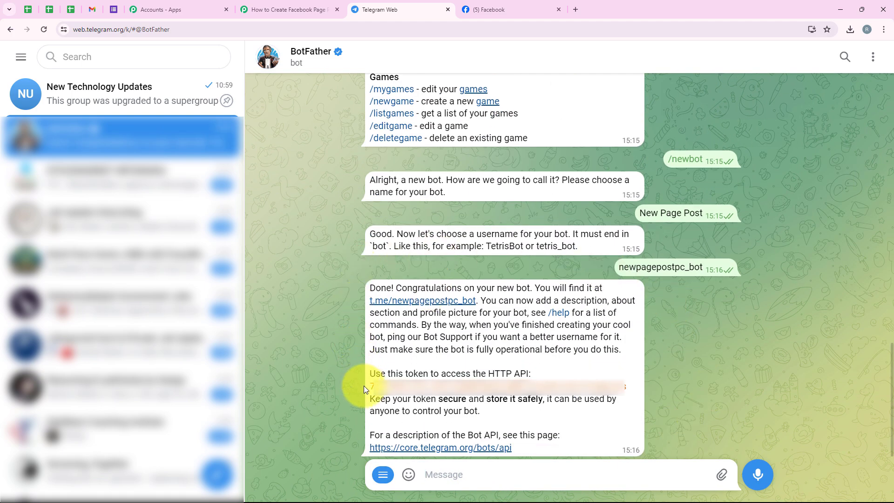
Copy the bot's HTTP API token into Pabbly's Token field and save the connection
{"action": "double_click", "coordinate": [507, 385]}
{"action": "left_click", "coordinate": [508, 384]}
{"action": "left_click", "coordinate": [280, 9]}
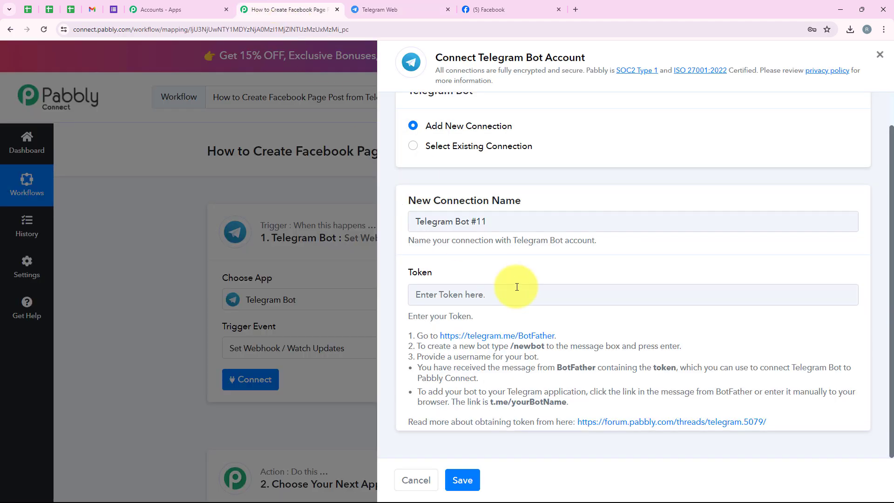
{"action": "right_click", "coordinate": [517, 295]}
{"action": "left_click", "coordinate": [549, 387]}
{"action": "left_click", "coordinate": [463, 479]}
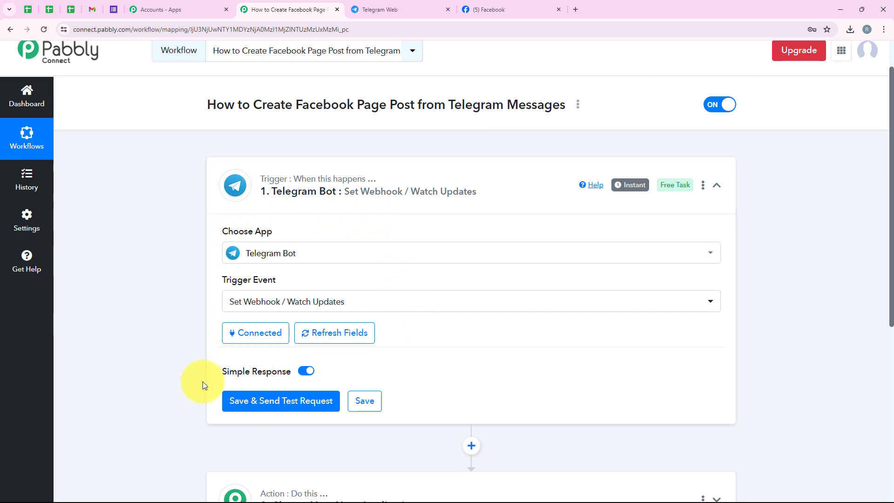
Check the New Technology Updates group info: 3 members, New Page Post bot as admin
{"action": "left_click", "coordinate": [394, 4]}
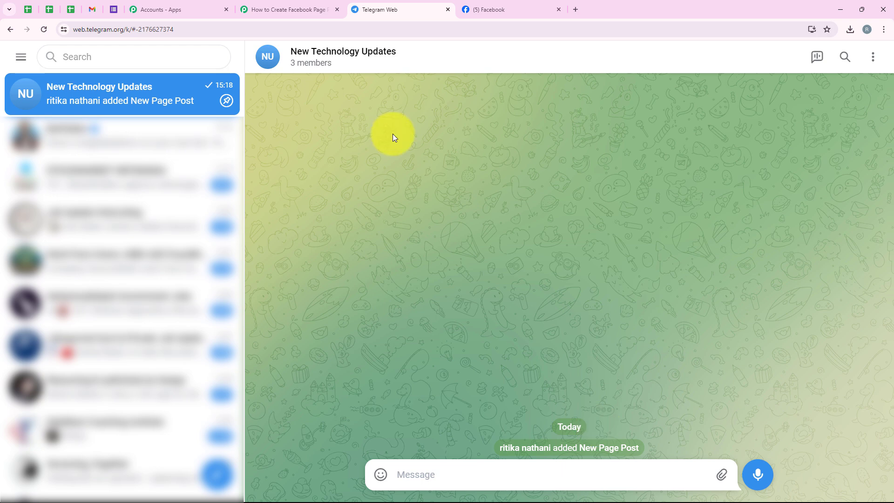
{"action": "left_click", "coordinate": [313, 56]}
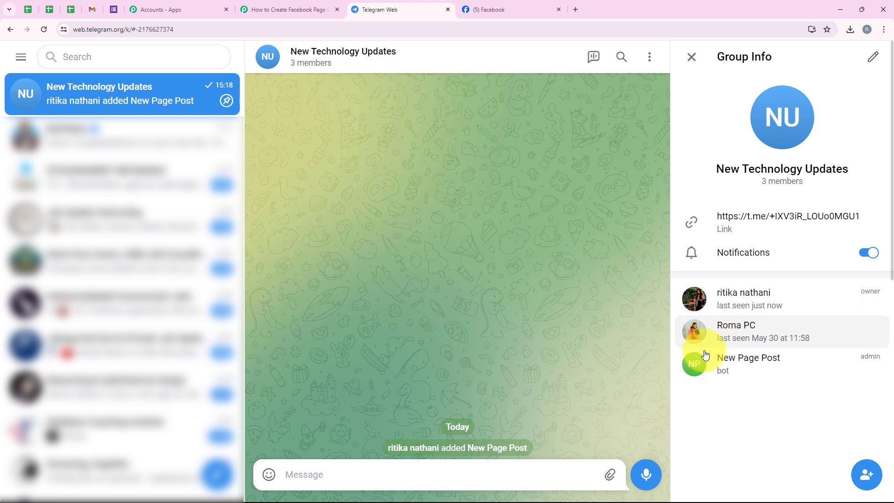
{"action": "left_click", "coordinate": [691, 57]}
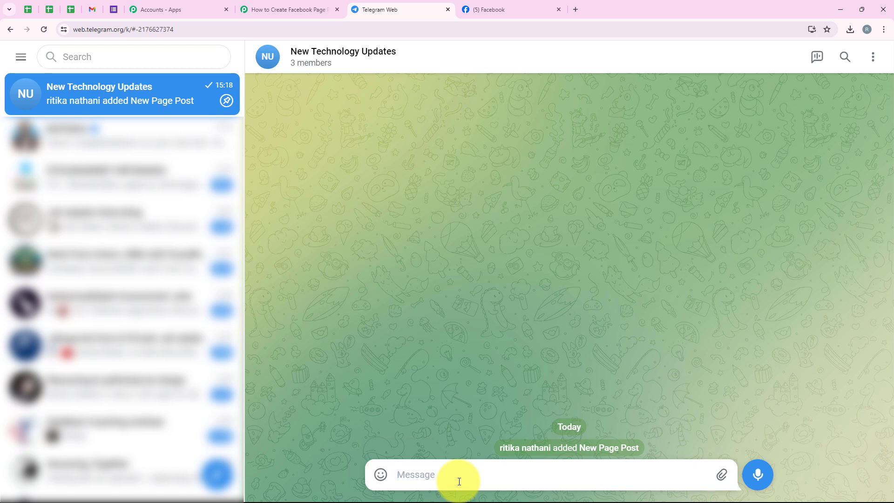
Stage the AI robot photo with the 'Heads up, AI enthusiasts!' caption, then return to Pabbly
{"action": "key", "text": "ctrl+v"}
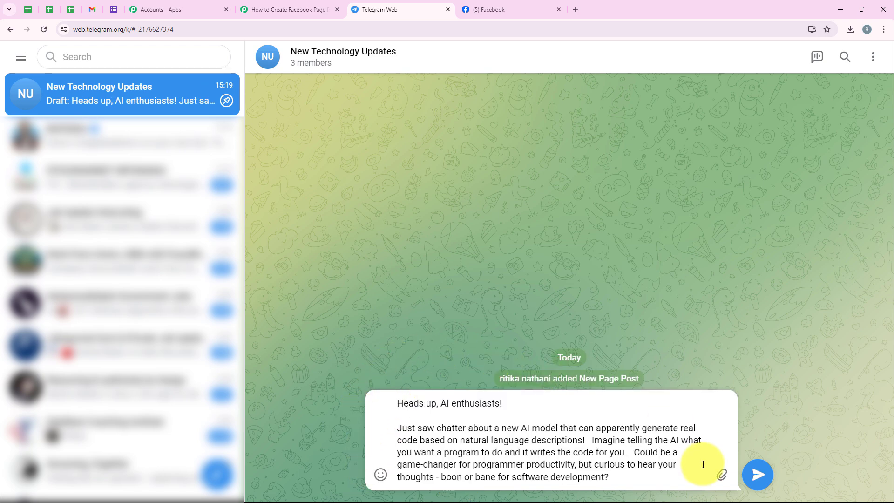
{"action": "mouse_move", "coordinate": [722, 474]}
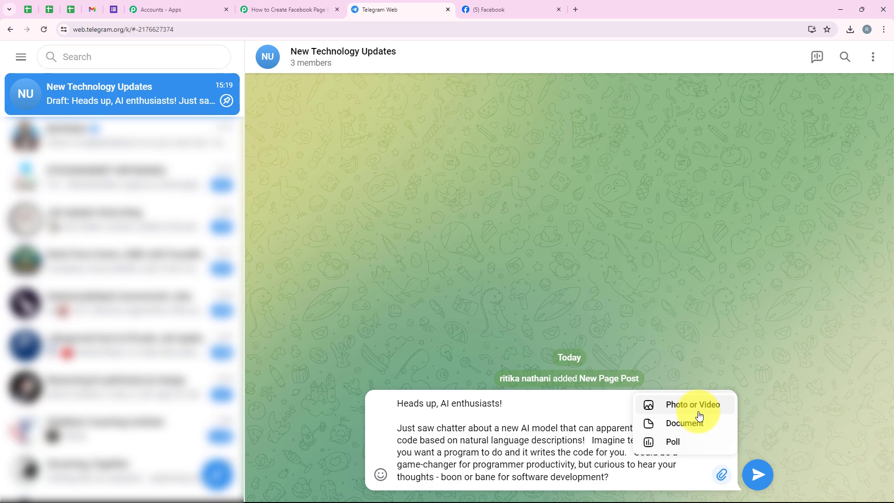
{"action": "left_click", "coordinate": [694, 405]}
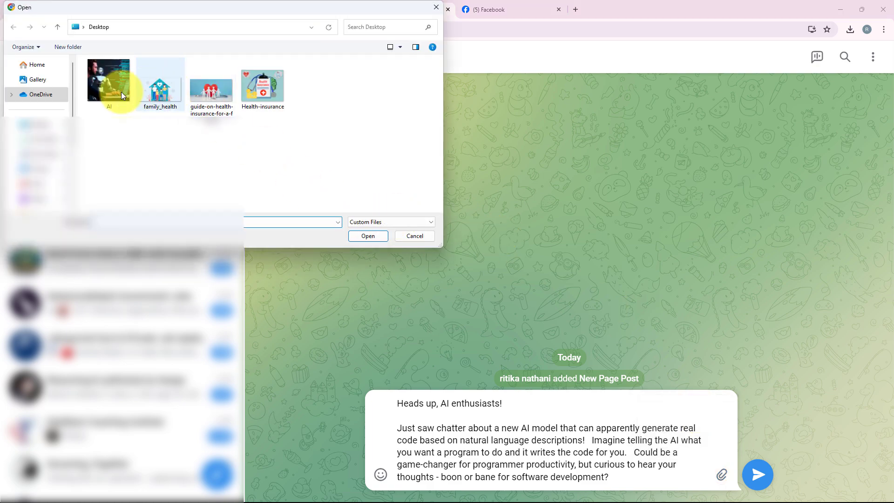
{"action": "double_click", "coordinate": [118, 88]}
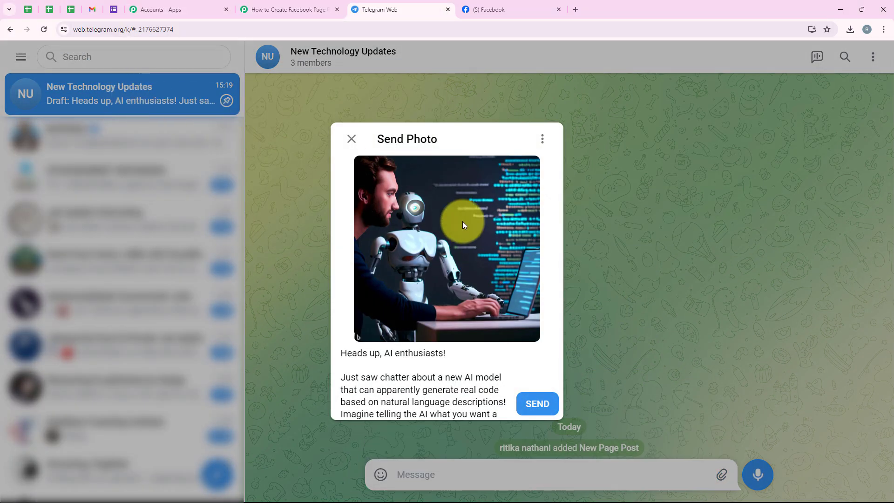
{"action": "scroll", "coordinate": [501, 370], "scroll_direction": "down", "scroll_amount": 2}
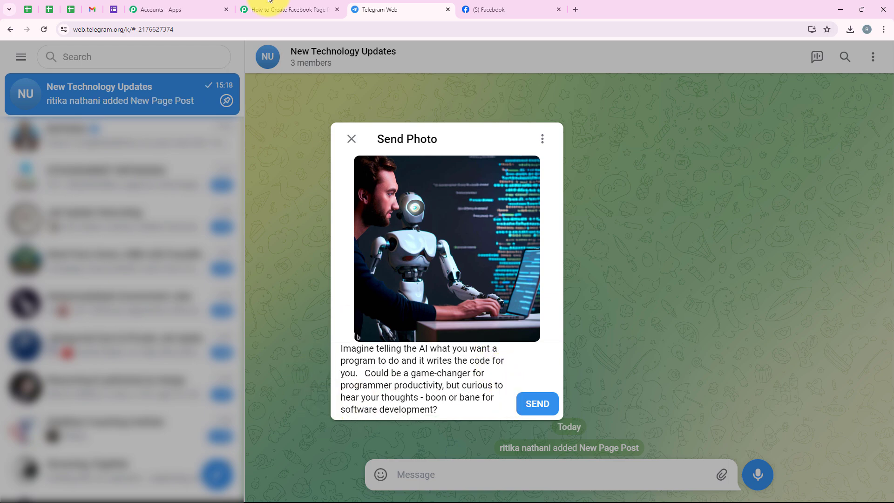
{"action": "left_click", "coordinate": [266, 5]}
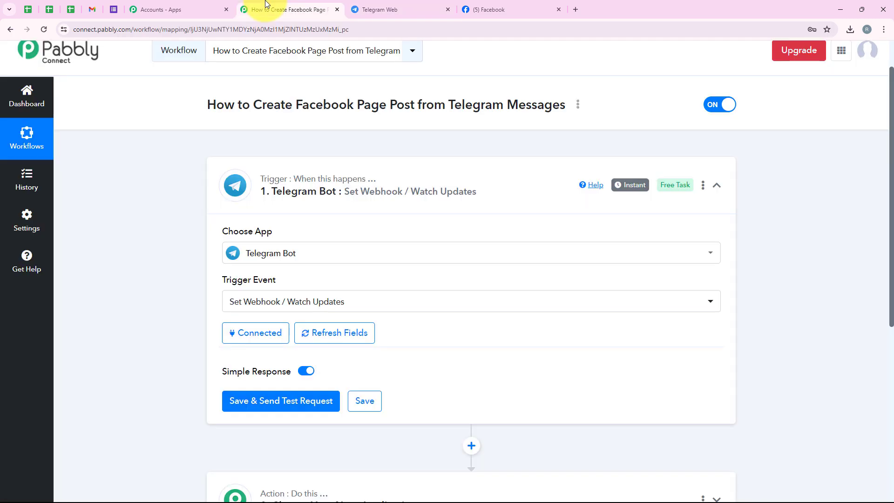
Save the trigger to await a test request, then return to the captioned photo in Telegram
{"action": "left_click", "coordinate": [286, 403]}
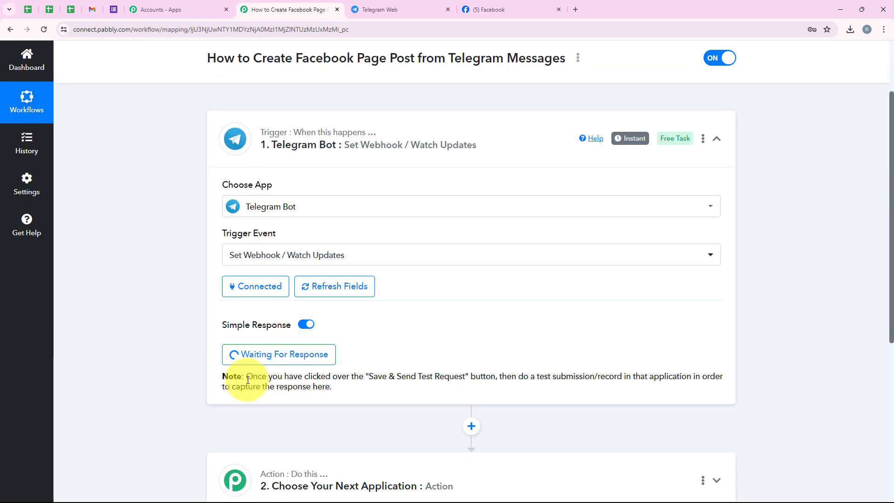
{"action": "left_click_drag", "start_coordinate": [520, 381], "coordinate": [627, 376]}
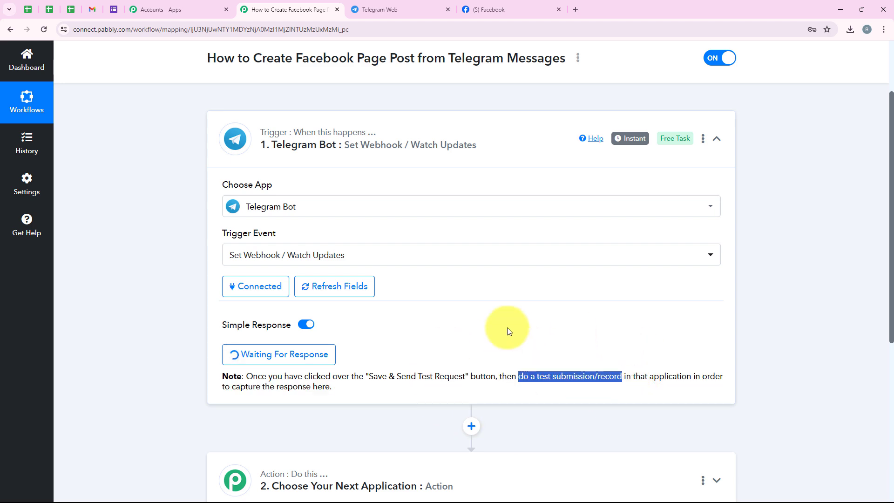
{"action": "left_click", "coordinate": [389, 9]}
{"action": "scroll", "coordinate": [410, 370], "scroll_direction": "up", "scroll_amount": 3}
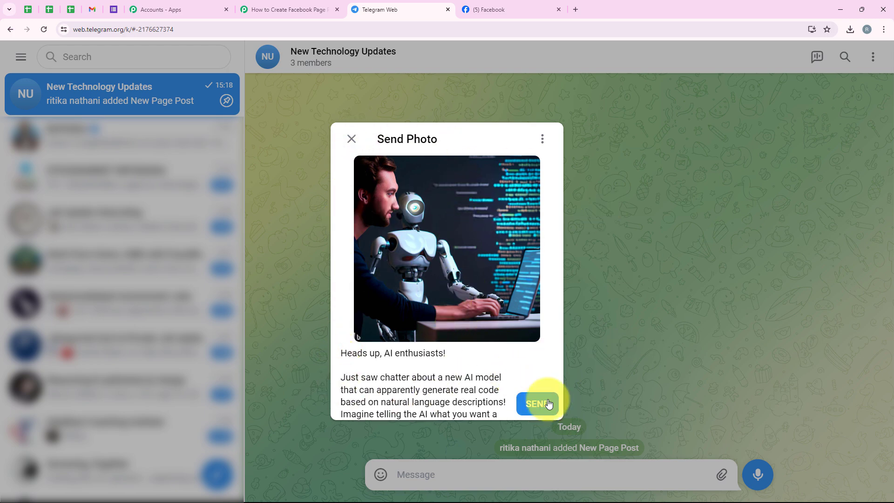
Post the captioned photo to the Telegram group
{"action": "left_click", "coordinate": [537, 405]}
{"action": "double_click", "coordinate": [714, 375]}
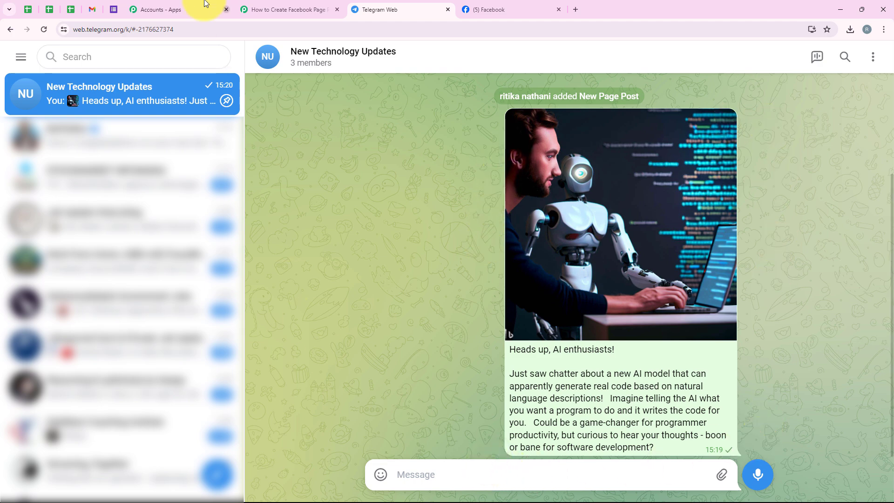
{"action": "left_click", "coordinate": [273, 12]}
Review captured Response A, reading the 'Heads up, AI enthusiasts!' caption and photo File Ids
{"action": "scroll", "coordinate": [398, 174], "scroll_direction": "down", "scroll_amount": 7}
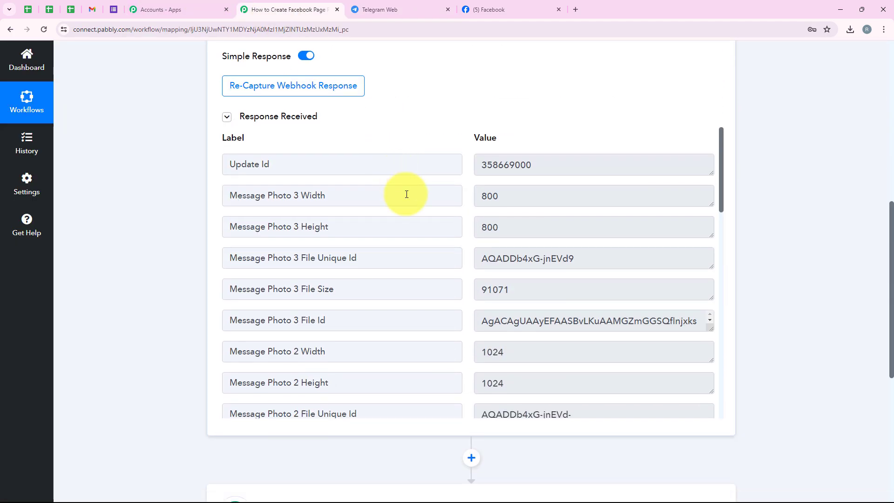
{"action": "scroll", "coordinate": [521, 195], "scroll_direction": "down", "scroll_amount": 20}
{"action": "scroll", "coordinate": [521, 199], "scroll_direction": "down", "scroll_amount": 1}
{"action": "left_click_drag", "start_coordinate": [708, 413], "coordinate": [713, 489]}
{"action": "scroll", "coordinate": [661, 390], "scroll_direction": "down", "scroll_amount": 2}
{"action": "scroll", "coordinate": [586, 280], "scroll_direction": "up", "scroll_amount": 10}
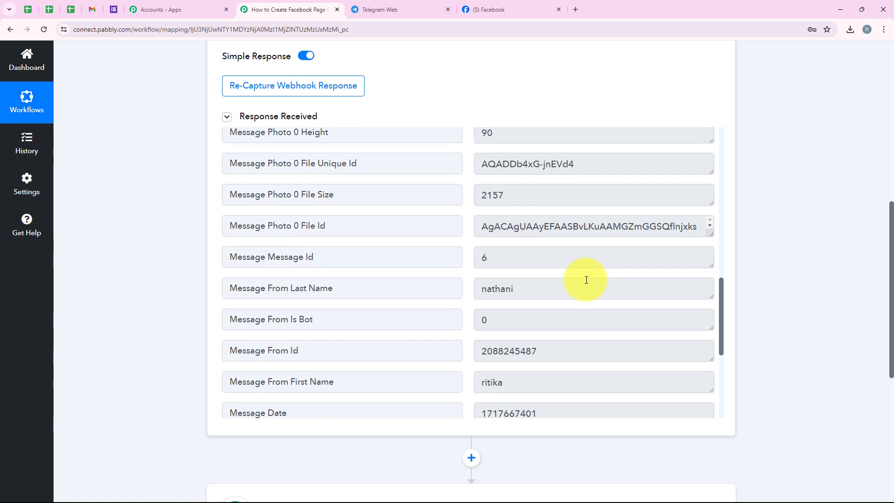
{"action": "scroll", "coordinate": [587, 280], "scroll_direction": "up", "scroll_amount": 1}
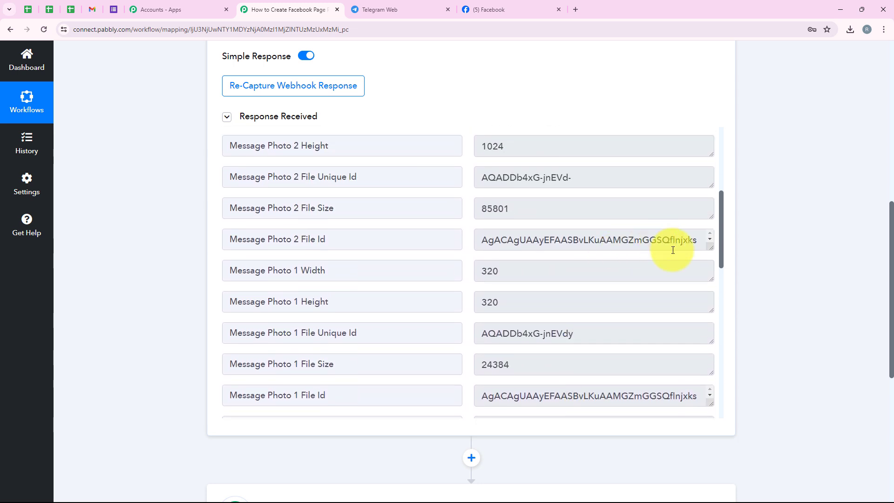
{"action": "left_click_drag", "start_coordinate": [708, 250], "coordinate": [481, 244]}
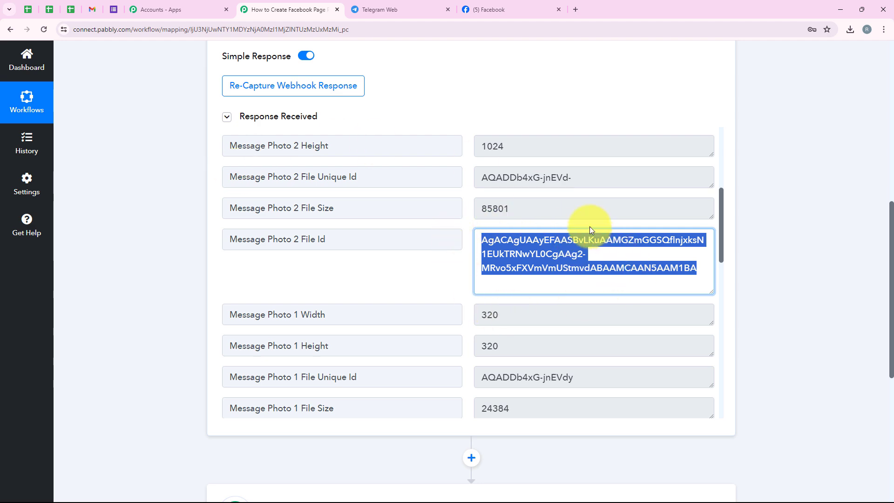
{"action": "left_click", "coordinate": [806, 208]}
{"action": "scroll", "coordinate": [792, 191], "scroll_direction": "up", "scroll_amount": 9}
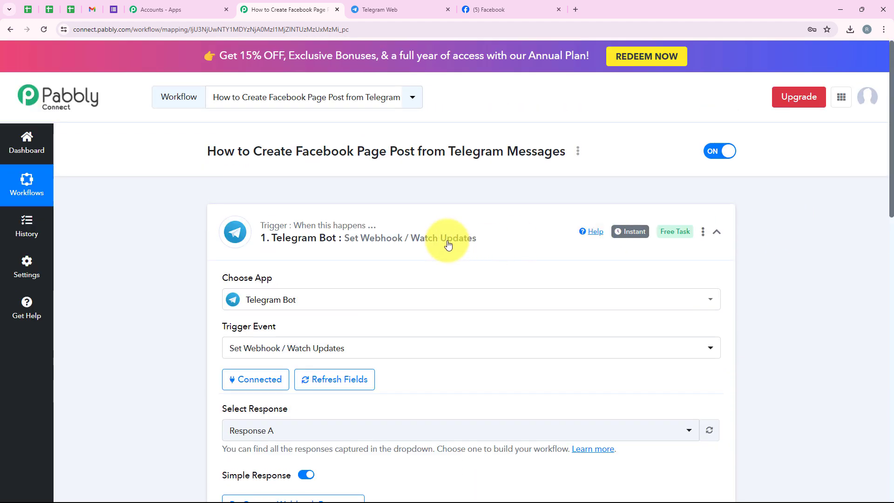
Collapse the trigger and choose Telegram Bot as the second step's app
{"action": "left_click", "coordinate": [448, 245]}
{"action": "left_click", "coordinate": [343, 356]}
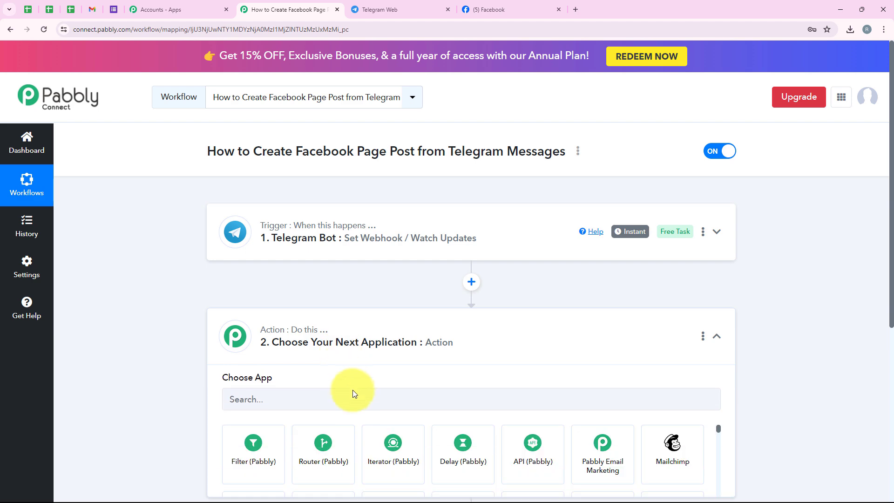
{"action": "scroll", "coordinate": [350, 372], "scroll_direction": "down", "scroll_amount": 1}
{"action": "scroll", "coordinate": [350, 359], "scroll_direction": "down", "scroll_amount": 3}
{"action": "left_click", "coordinate": [230, 238]}
{"action": "type", "text": "Te"}
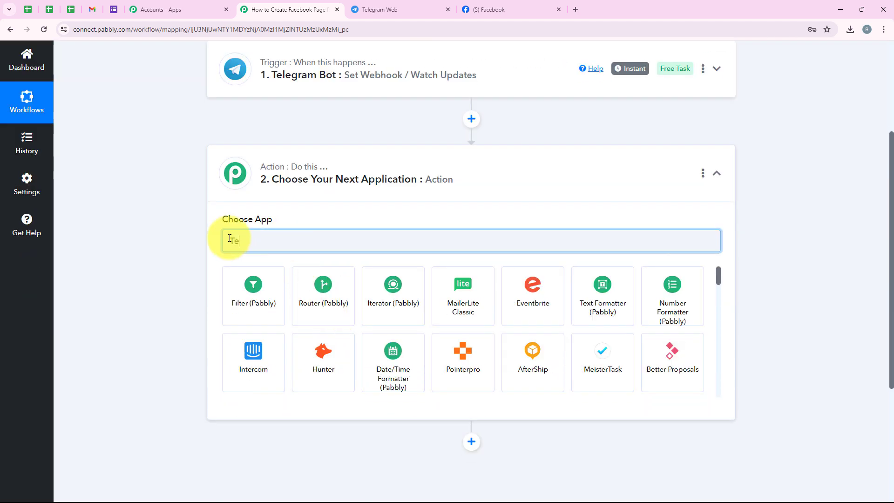
{"action": "type", "text": "legram Bot"}
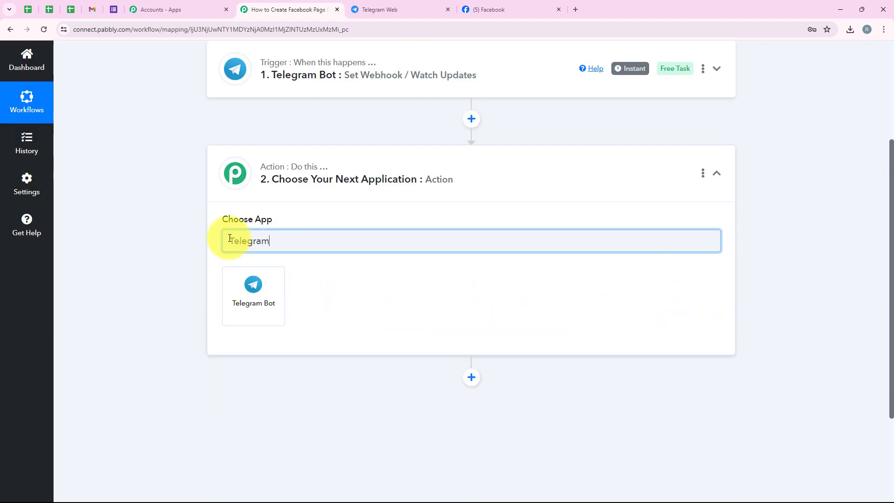
{"action": "left_click", "coordinate": [234, 323]}
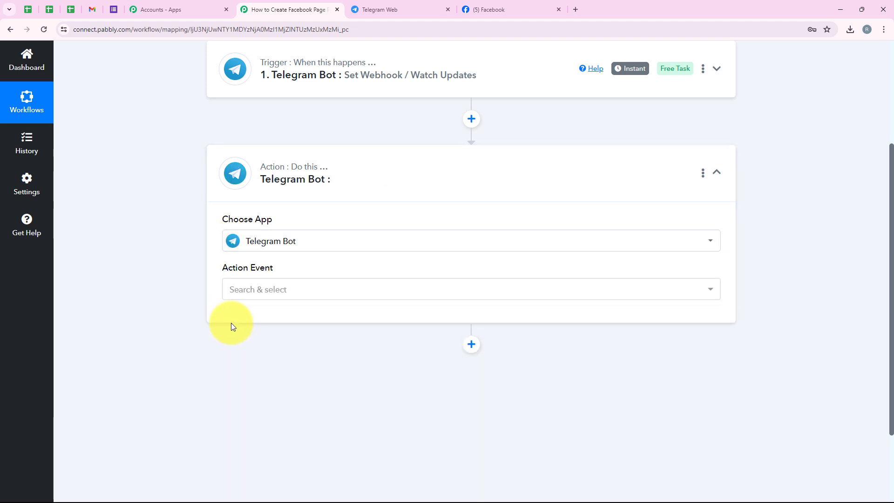
Set the action event to Get File and save it with the existing bot connection
{"action": "left_click", "coordinate": [276, 289]}
{"action": "scroll", "coordinate": [270, 232], "scroll_direction": "down", "scroll_amount": 2}
{"action": "scroll", "coordinate": [270, 231], "scroll_direction": "down", "scroll_amount": 6}
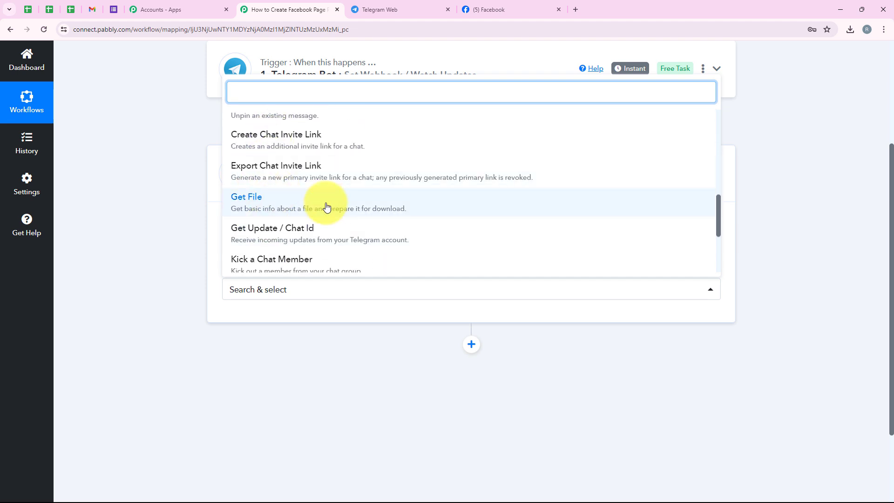
{"action": "left_click", "coordinate": [275, 206]}
{"action": "left_click", "coordinate": [256, 321]}
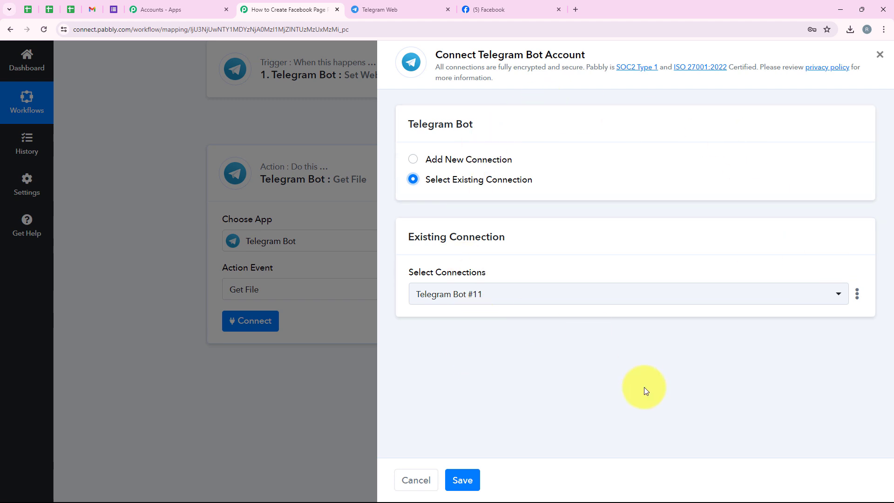
{"action": "left_click", "coordinate": [463, 480]}
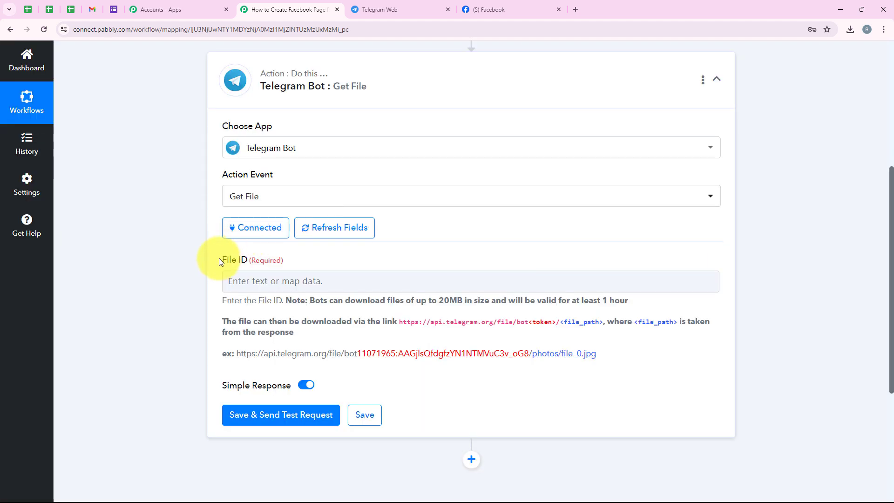
Open the Insert Data from Previous Step list for the Get File step's File ID field
{"action": "left_click", "coordinate": [467, 281]}
{"action": "left_click", "coordinate": [206, 278]}
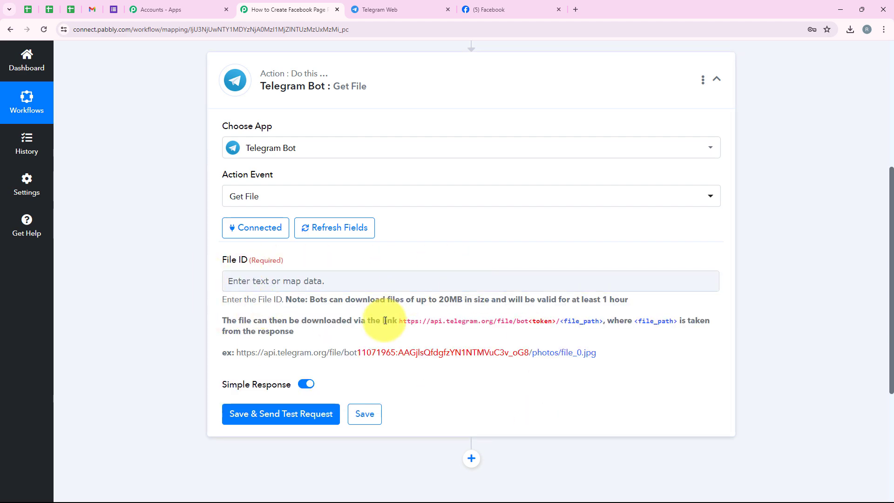
{"action": "left_click", "coordinate": [502, 7]}
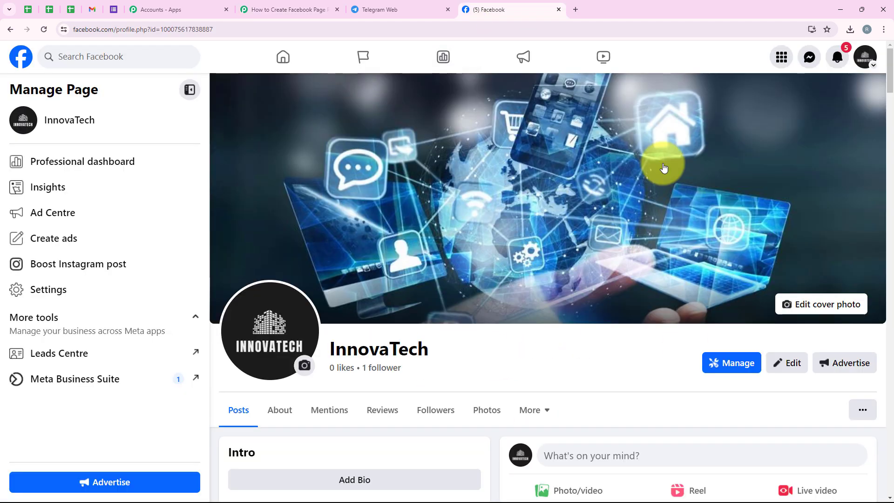
{"action": "left_click", "coordinate": [277, 9]}
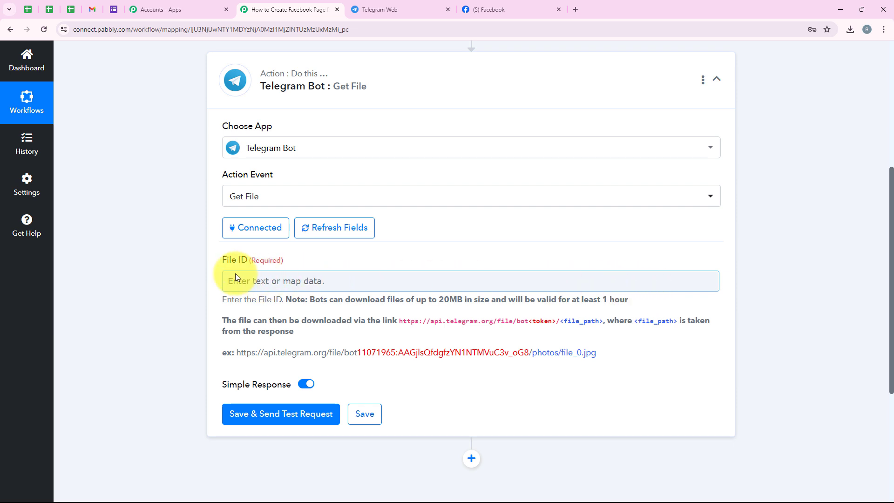
{"action": "left_click", "coordinate": [264, 285]}
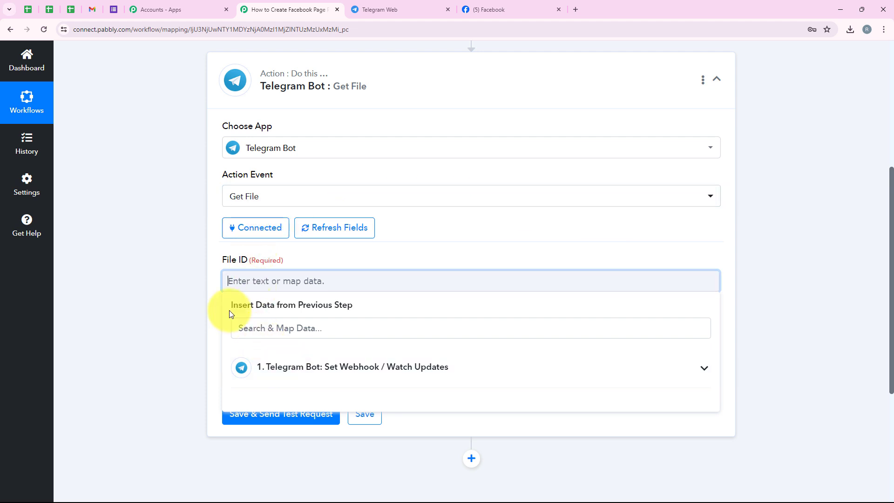
Map Message Photo 3 File Id into File ID and send a test request
{"action": "left_click", "coordinate": [316, 380]}
{"action": "left_click", "coordinate": [305, 332]}
{"action": "type", "text": "F"}
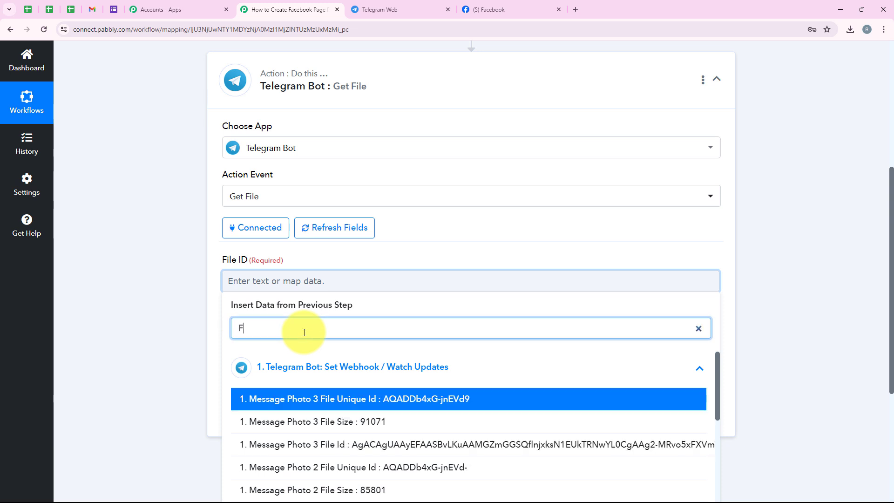
{"action": "type", "text": "ile ID"}
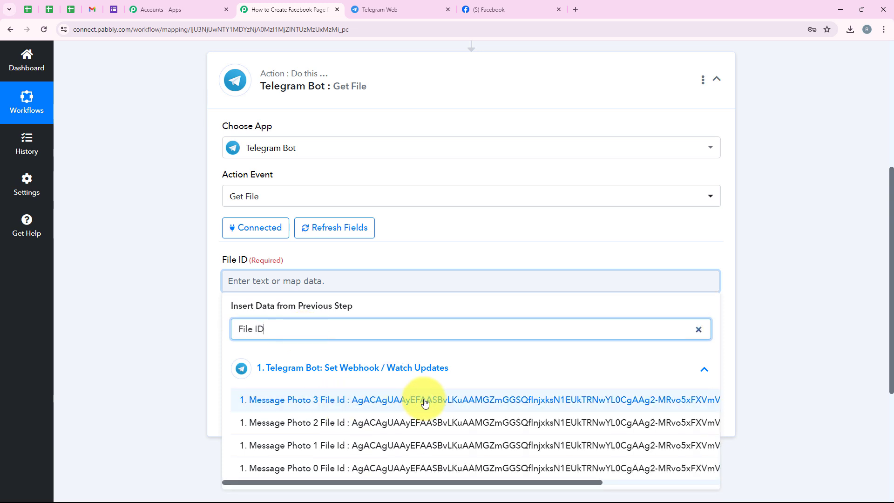
{"action": "left_click", "coordinate": [424, 400]}
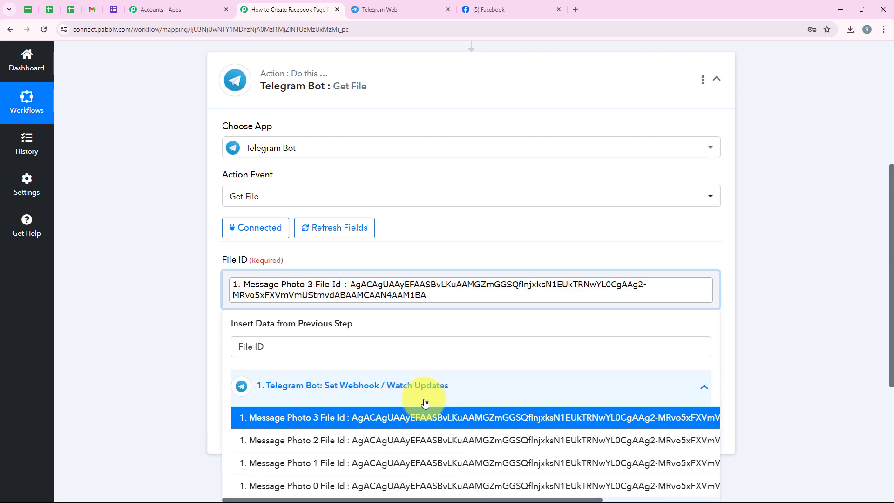
{"action": "left_click", "coordinate": [189, 271]}
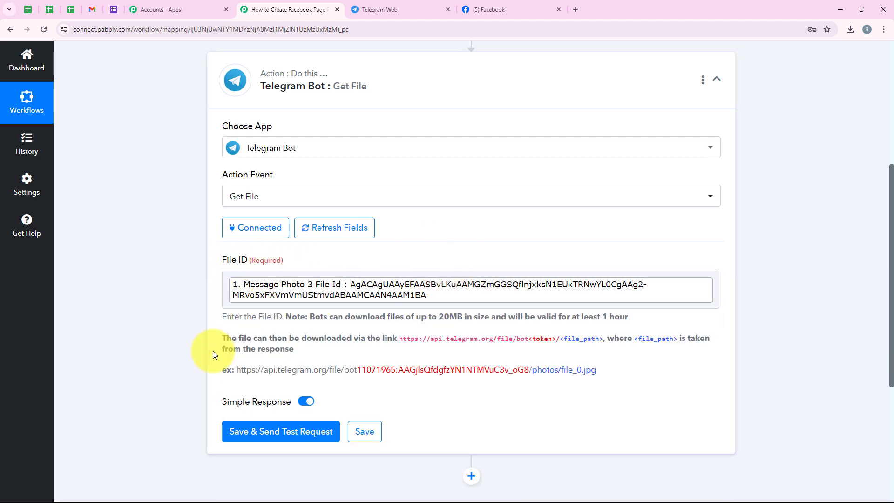
{"action": "left_click", "coordinate": [247, 427]}
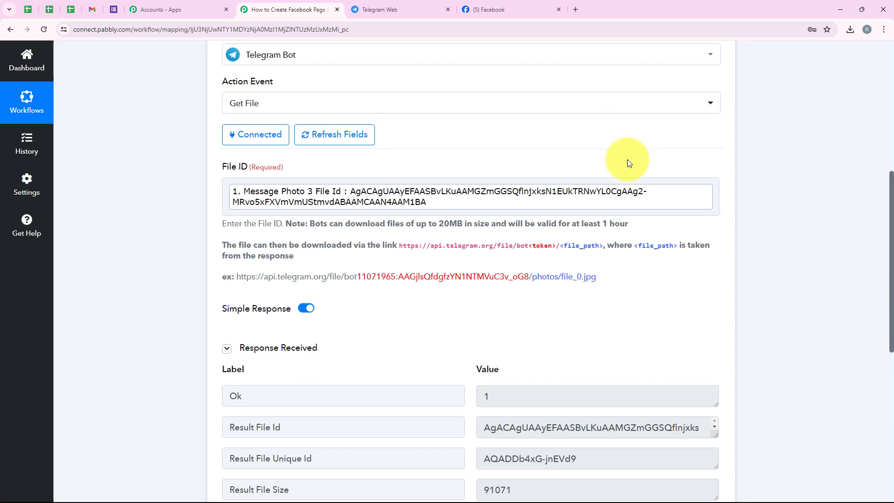
Review the returned Result File Path photos/file_0.jpg and the download URL explanation
{"action": "scroll", "coordinate": [628, 163], "scroll_direction": "down", "scroll_amount": 1}
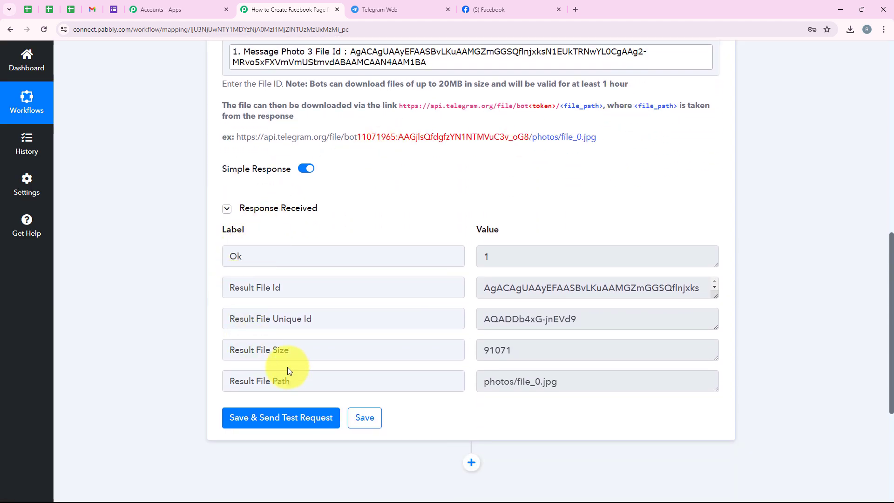
{"action": "left_click", "coordinate": [226, 386]}
{"action": "left_click_drag", "start_coordinate": [257, 383], "coordinate": [585, 389]}
{"action": "left_click_drag", "start_coordinate": [482, 381], "coordinate": [559, 385]}
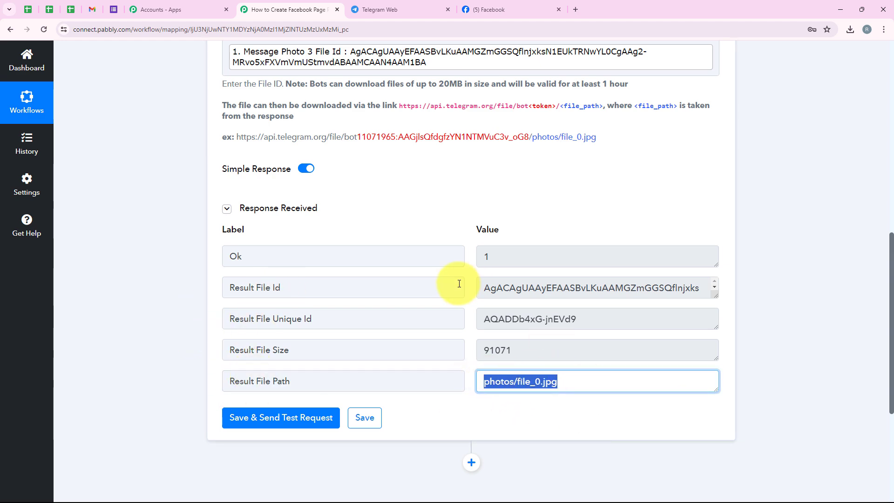
{"action": "scroll", "coordinate": [459, 284], "scroll_direction": "up", "scroll_amount": 3}
{"action": "left_click_drag", "start_coordinate": [222, 244], "coordinate": [605, 244]}
{"action": "left_click", "coordinate": [416, 263]}
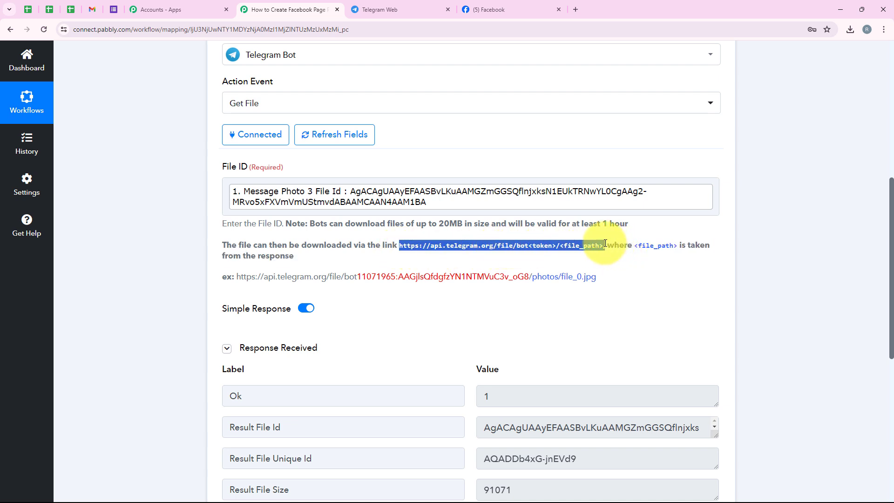
{"action": "left_click", "coordinate": [604, 244]}
{"action": "left_click_drag", "start_coordinate": [236, 275], "coordinate": [354, 280]}
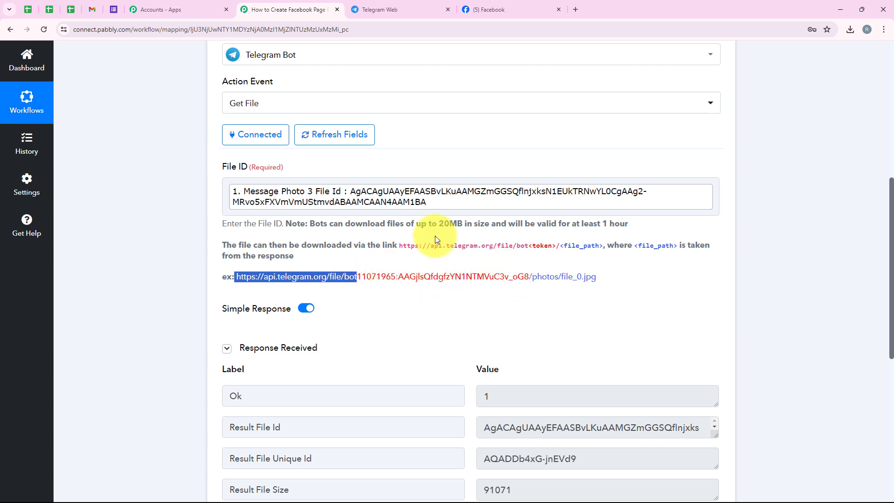
{"action": "scroll", "coordinate": [576, 279], "scroll_direction": "down", "scroll_amount": 3}
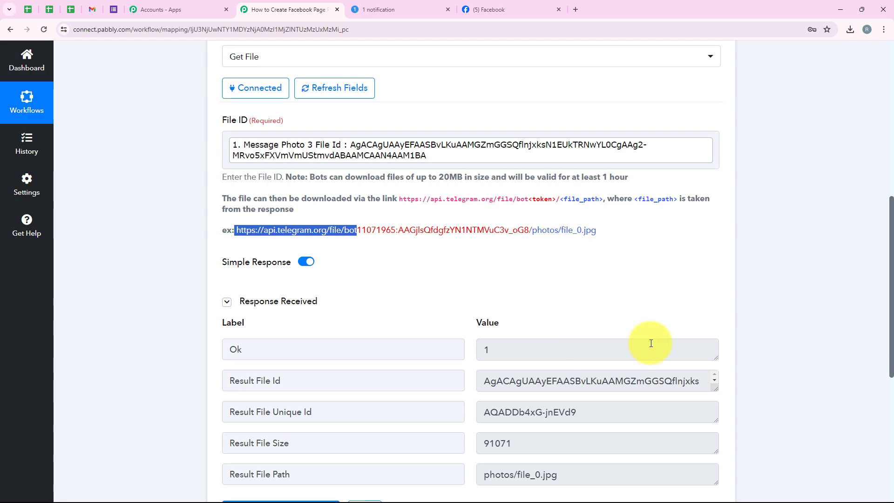
{"action": "left_click_drag", "start_coordinate": [559, 381], "coordinate": [484, 380]}
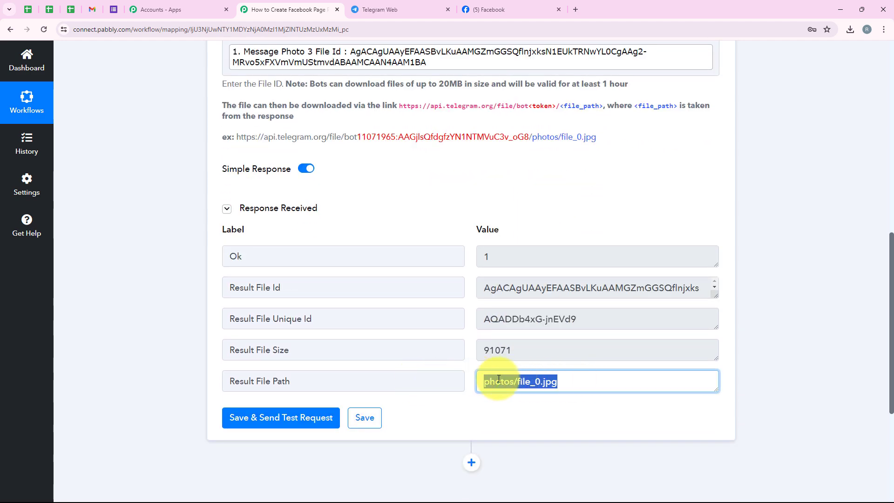
{"action": "scroll", "coordinate": [598, 320], "scroll_direction": "up", "scroll_amount": 2}
{"action": "scroll", "coordinate": [598, 320], "scroll_direction": "up", "scroll_amount": 5}
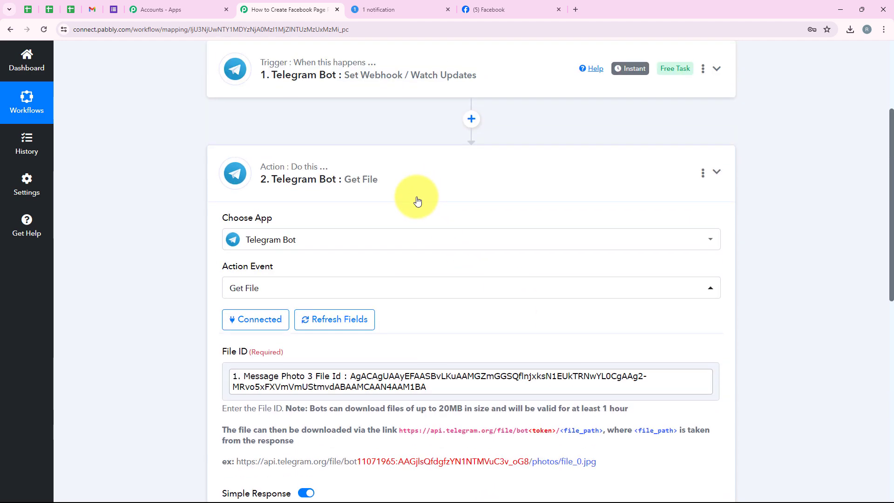
After Get File, add a Facebook Pages step with the Create Page Photo Post action event
{"action": "left_click", "coordinate": [413, 196]}
{"action": "left_click", "coordinate": [471, 223]}
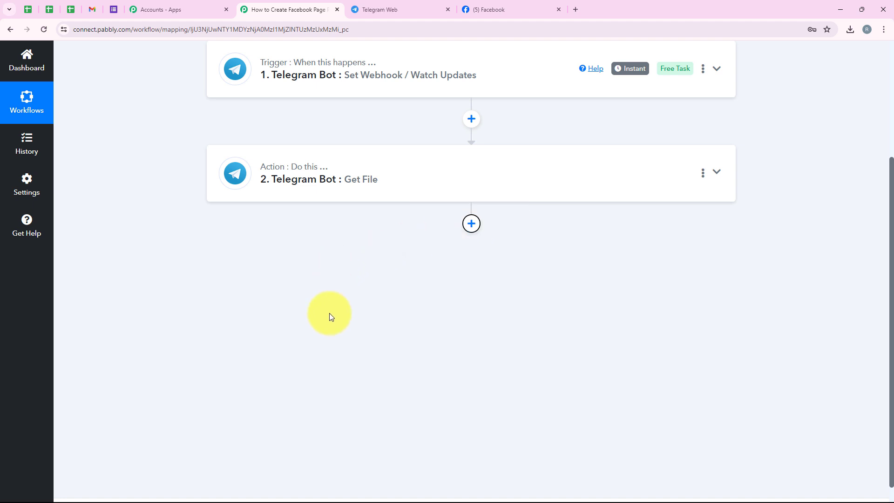
{"action": "scroll", "coordinate": [283, 397], "scroll_direction": "down", "scroll_amount": 1}
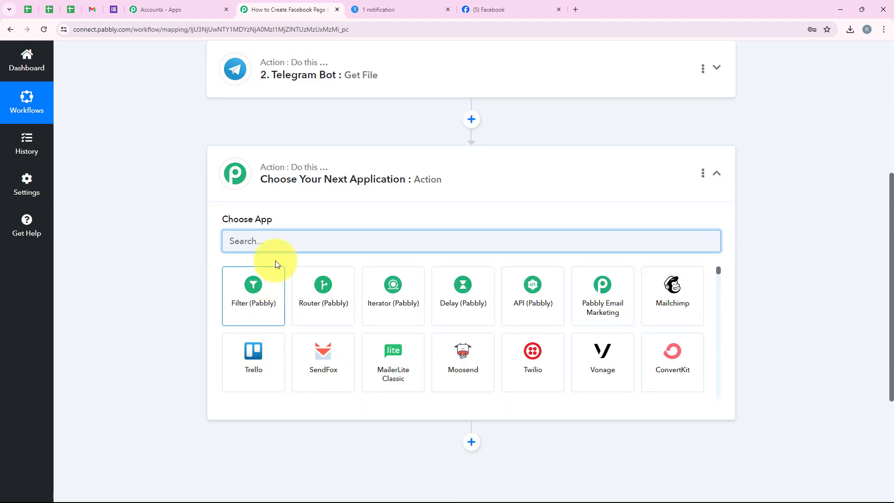
{"action": "left_click", "coordinate": [254, 239]}
{"action": "type", "text": "Faceb"}
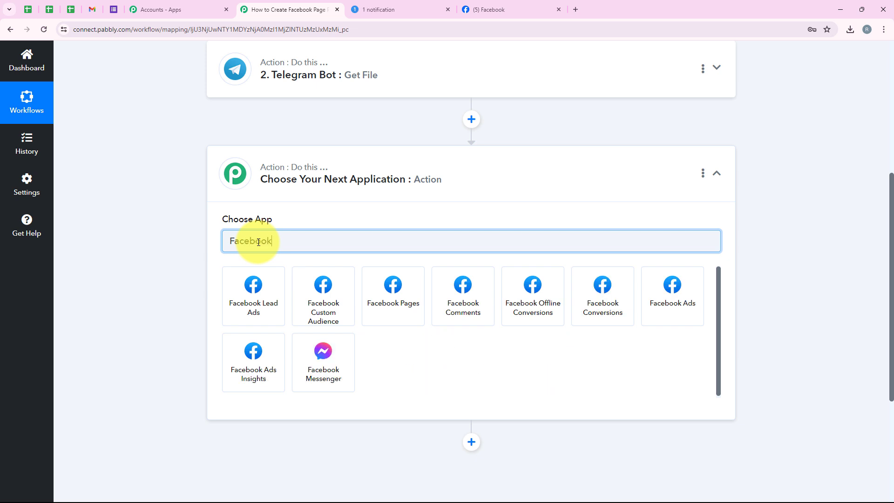
{"action": "type", "text": "ook"}
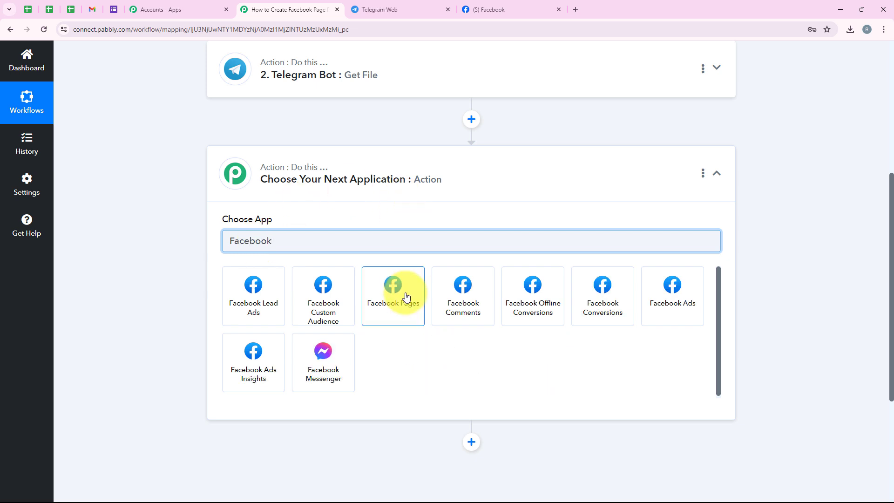
{"action": "type", "text": " Pag"}
{"action": "left_click", "coordinate": [259, 294]}
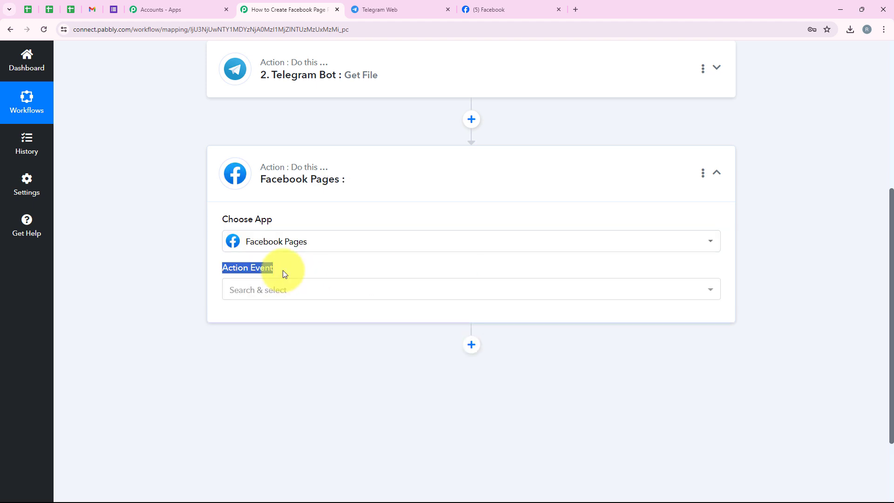
{"action": "left_click", "coordinate": [281, 289]}
{"action": "scroll", "coordinate": [315, 251], "scroll_direction": "down", "scroll_amount": 1}
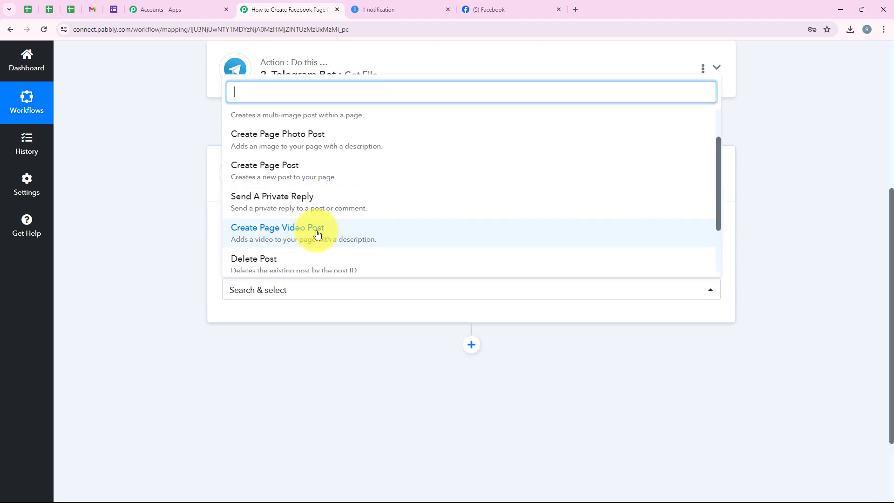
{"action": "left_click", "coordinate": [293, 145]}
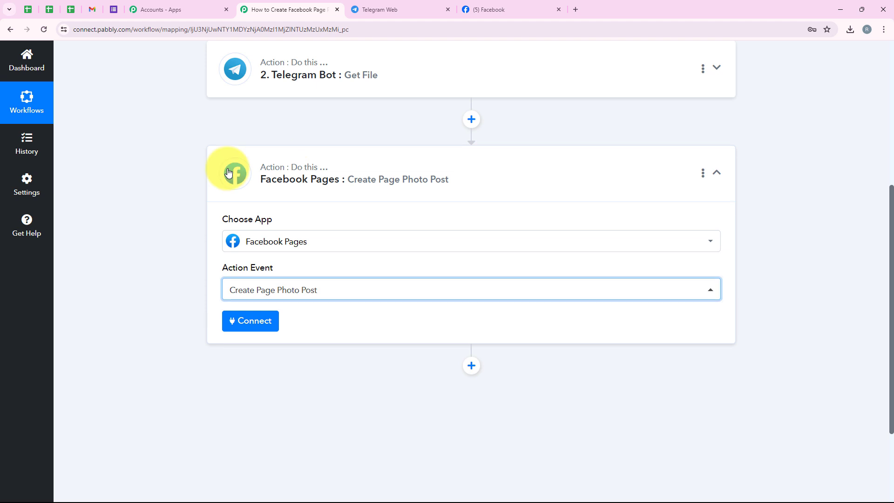
Create a new Facebook Pages connection and authorise the Facebook account
{"action": "left_click", "coordinate": [258, 323]}
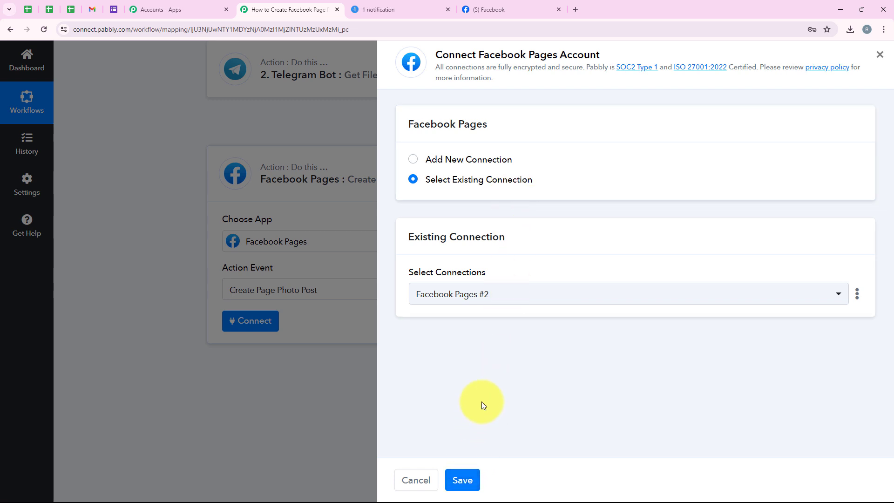
{"action": "left_click", "coordinate": [447, 158]}
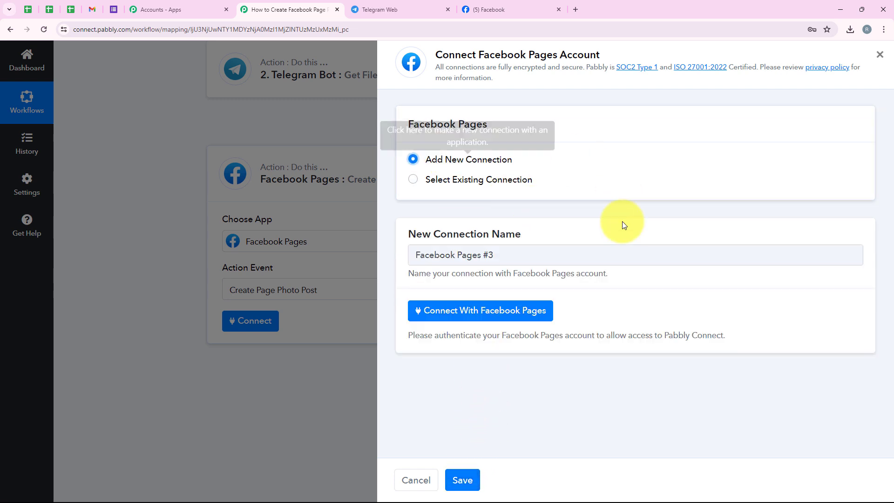
{"action": "left_click", "coordinate": [547, 315]}
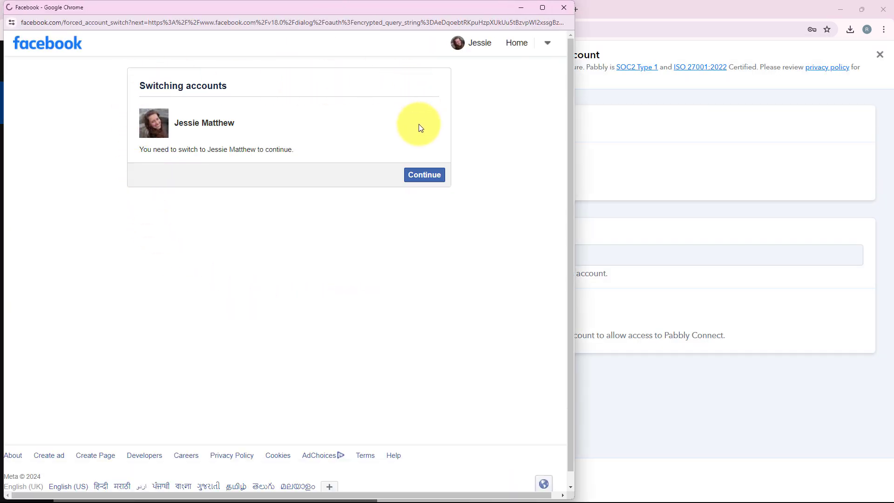
{"action": "left_click", "coordinate": [425, 175]}
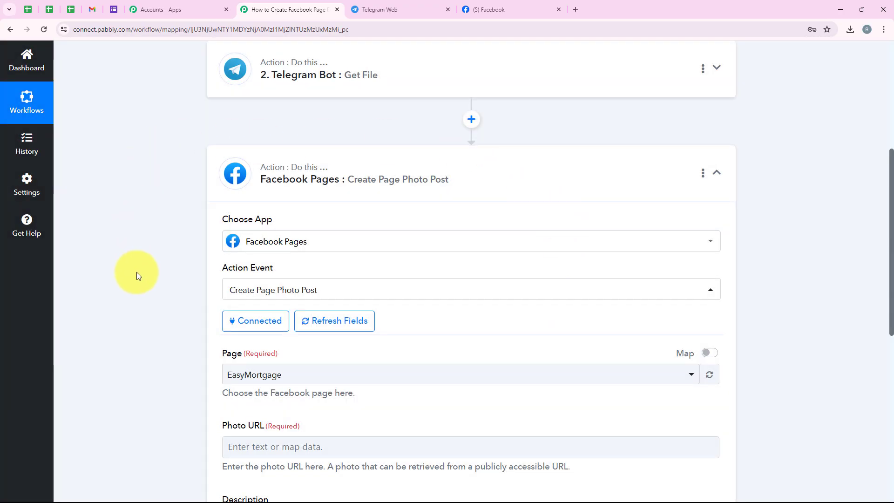
{"action": "scroll", "coordinate": [136, 272], "scroll_direction": "down", "scroll_amount": 3}
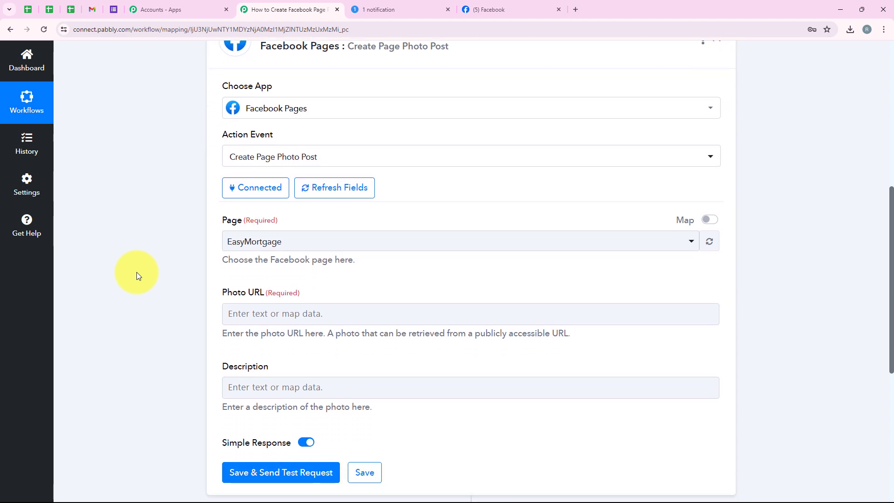
Confirm the InnovaTech page name on Facebook and select InnovaTech in the Page dropdown
{"action": "scroll", "coordinate": [136, 272], "scroll_direction": "down", "scroll_amount": 1}
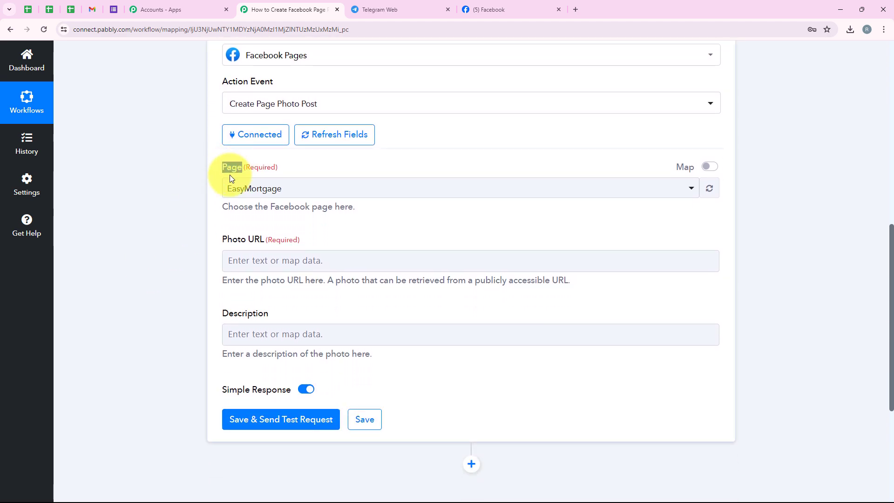
{"action": "left_click", "coordinate": [517, 10]}
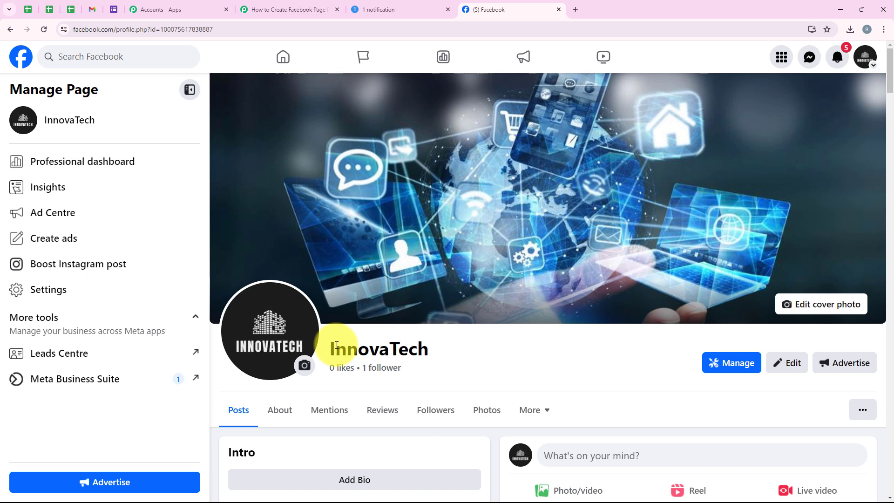
{"action": "left_click_drag", "start_coordinate": [332, 350], "coordinate": [441, 351]}
{"action": "left_click", "coordinate": [289, 4]}
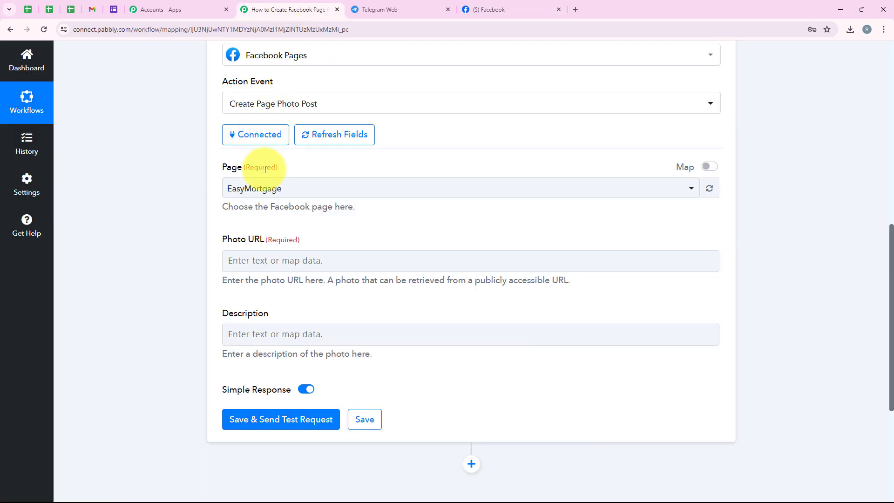
{"action": "left_click", "coordinate": [263, 188]}
{"action": "type", "text": "Inn"}
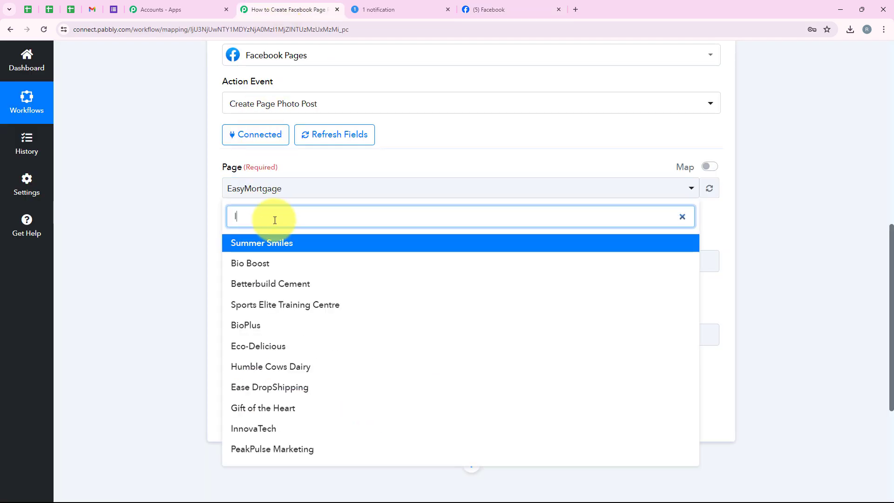
{"action": "left_click", "coordinate": [231, 241]}
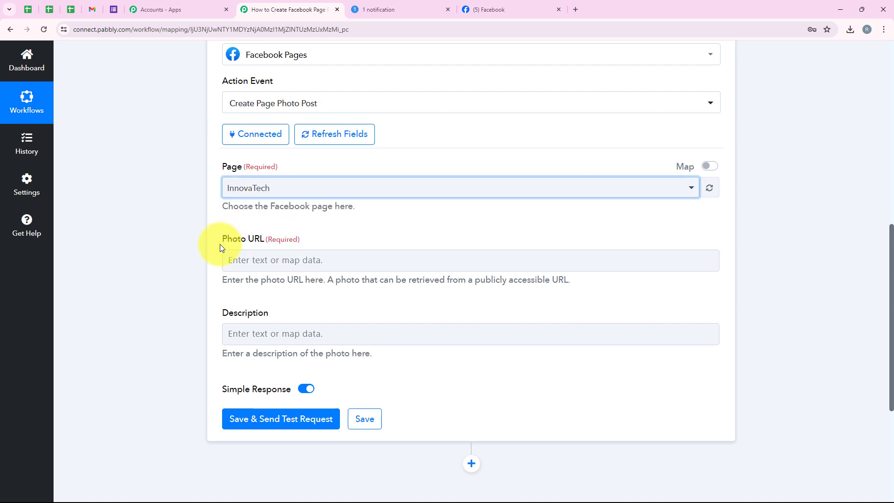
{"action": "scroll", "coordinate": [220, 244], "scroll_direction": "down", "scroll_amount": 1}
{"action": "left_click_drag", "start_coordinate": [219, 195], "coordinate": [262, 199]}
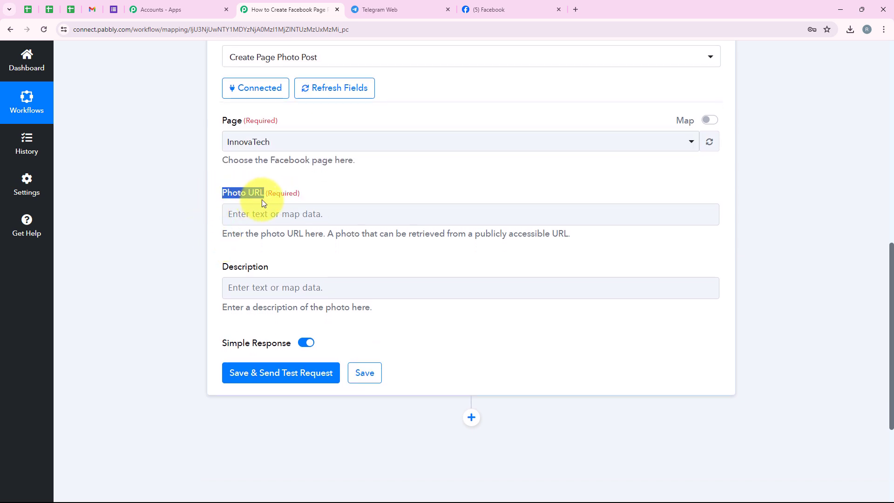
{"action": "scroll", "coordinate": [325, 255], "scroll_direction": "up", "scroll_amount": 9}
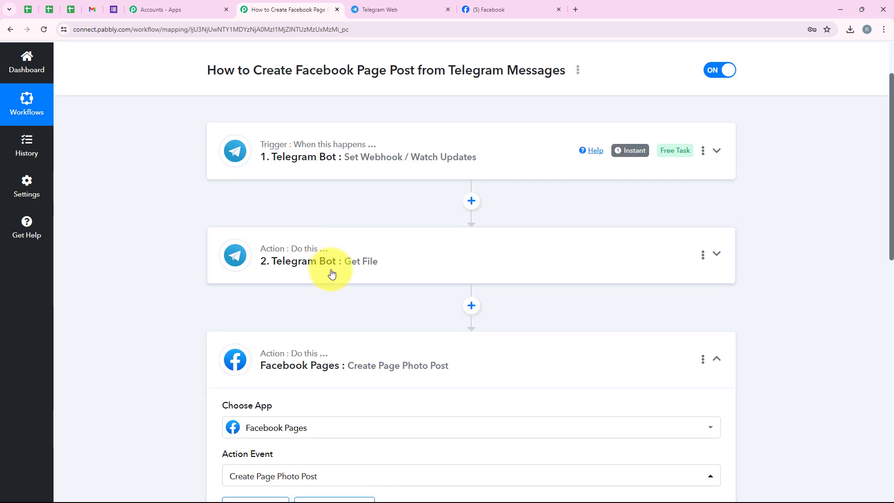
{"action": "left_click", "coordinate": [332, 274]}
{"action": "scroll", "coordinate": [245, 263], "scroll_direction": "down", "scroll_amount": 2}
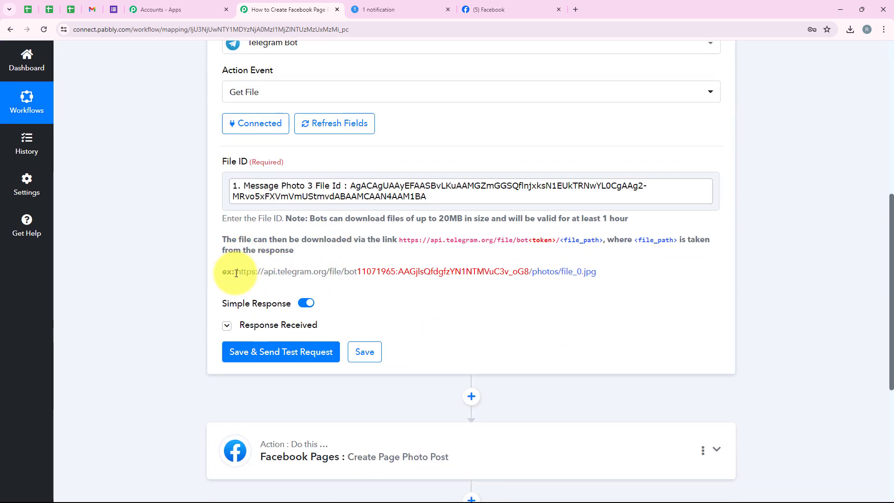
{"action": "left_click_drag", "start_coordinate": [236, 273], "coordinate": [358, 278]}
{"action": "key", "text": "ctrl+c"}
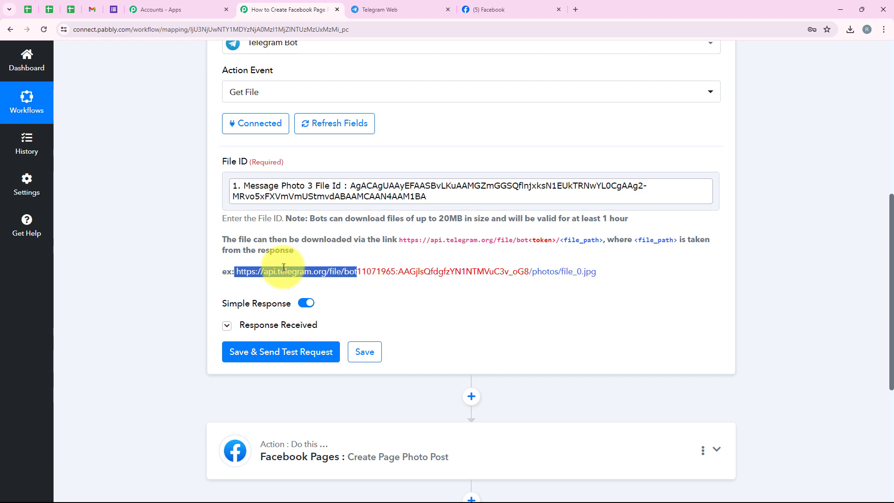
{"action": "scroll", "coordinate": [256, 279], "scroll_direction": "down", "scroll_amount": 6}
{"action": "left_click", "coordinate": [337, 212]}
{"action": "scroll", "coordinate": [392, 280], "scroll_direction": "up", "scroll_amount": 7}
{"action": "scroll", "coordinate": [387, 287], "scroll_direction": "down", "scroll_amount": 4}
{"action": "left_click", "coordinate": [320, 270]}
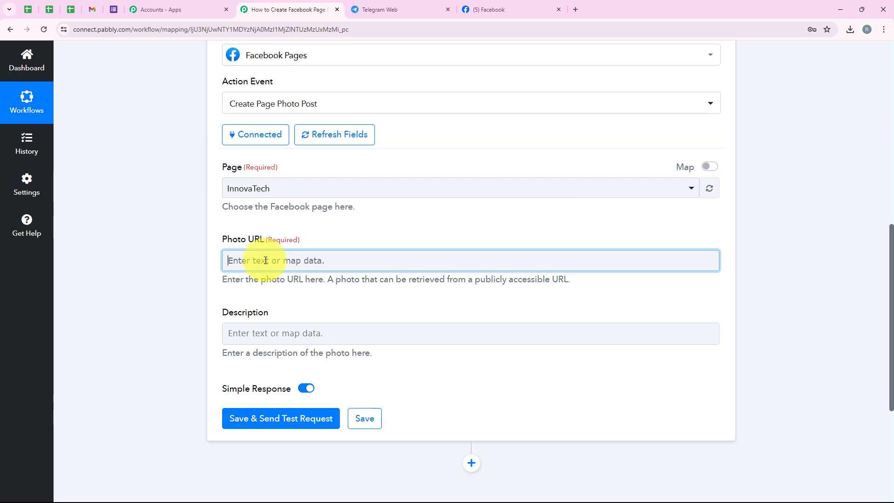
{"action": "key", "text": "ctrl+v"}
{"action": "left_click", "coordinate": [181, 236]}
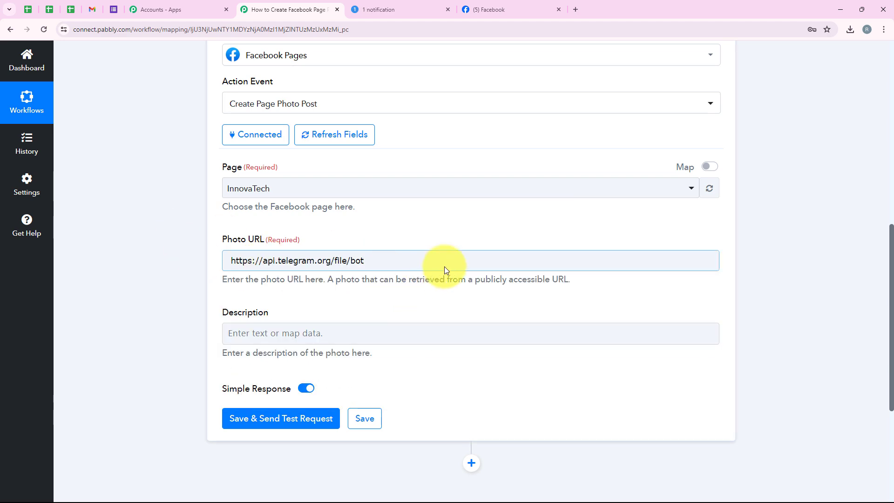
Copy the bot's access token from BotFather and add it to Photo URL
{"action": "left_click", "coordinate": [389, 9]}
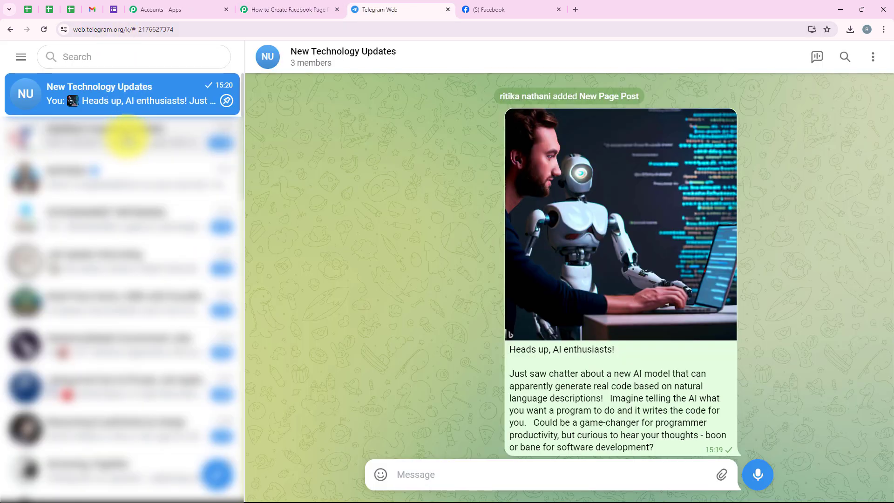
{"action": "left_click", "coordinate": [110, 184]}
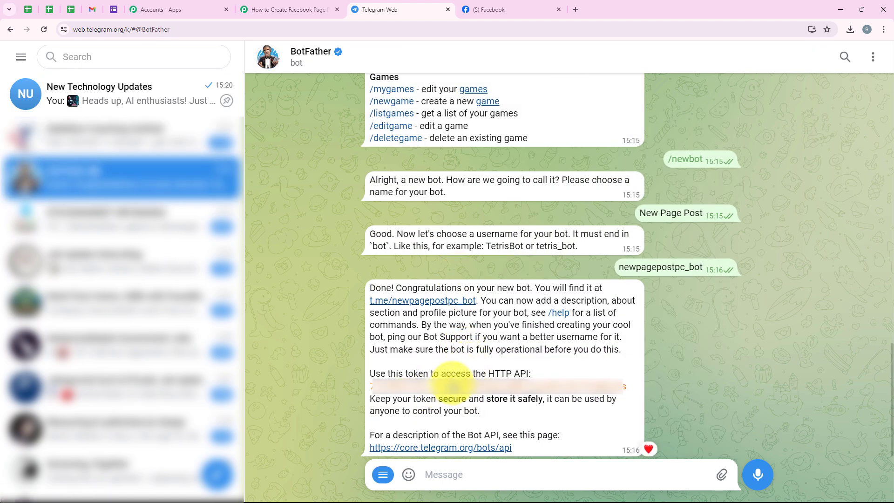
{"action": "left_click", "coordinate": [453, 385]}
{"action": "left_click", "coordinate": [294, 13]}
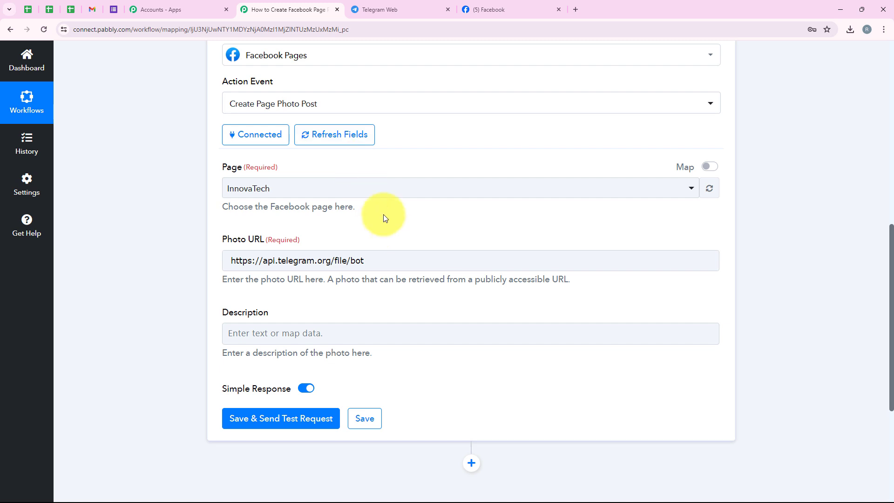
{"action": "left_click", "coordinate": [392, 254]}
{"action": "scroll", "coordinate": [393, 256], "scroll_direction": "down", "scroll_amount": 5}
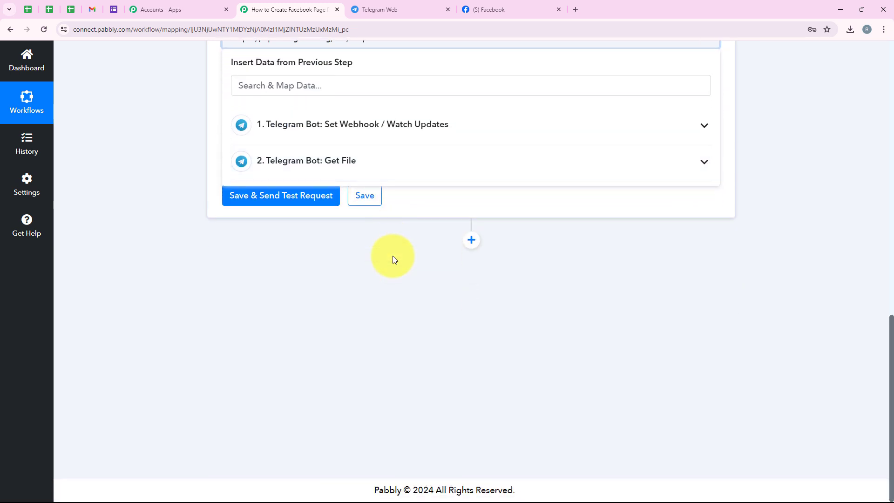
{"action": "scroll", "coordinate": [198, 122], "scroll_direction": "up", "scroll_amount": 1}
Append the Get File step's Result File Path to Photo URL
{"action": "left_click", "coordinate": [198, 122]}
{"action": "left_click", "coordinate": [641, 82]}
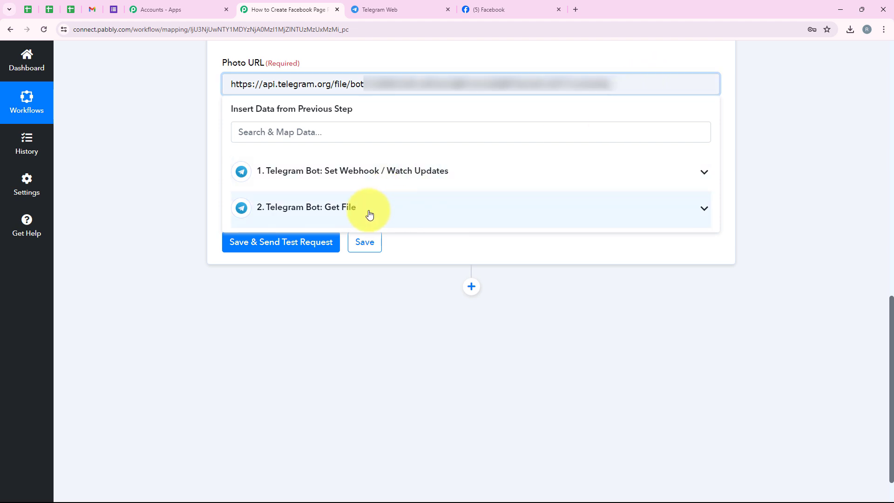
{"action": "left_click", "coordinate": [341, 213]}
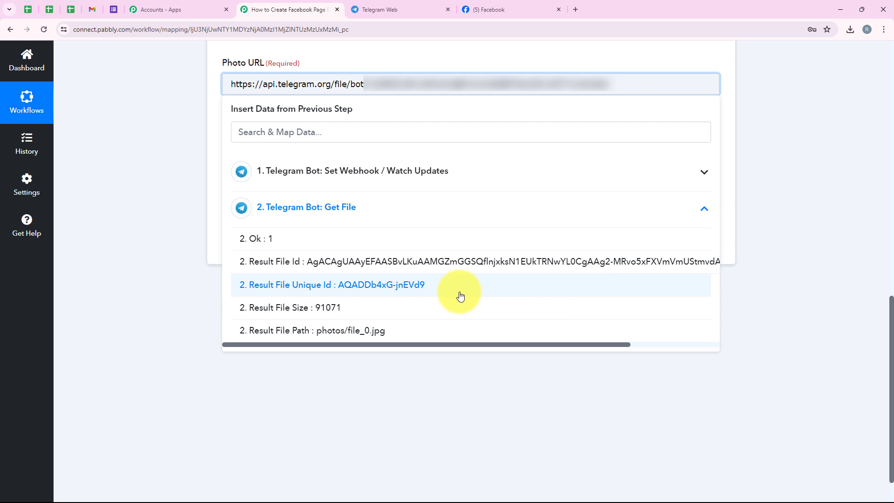
{"action": "left_click", "coordinate": [398, 330]}
{"action": "left_click", "coordinate": [815, 243]}
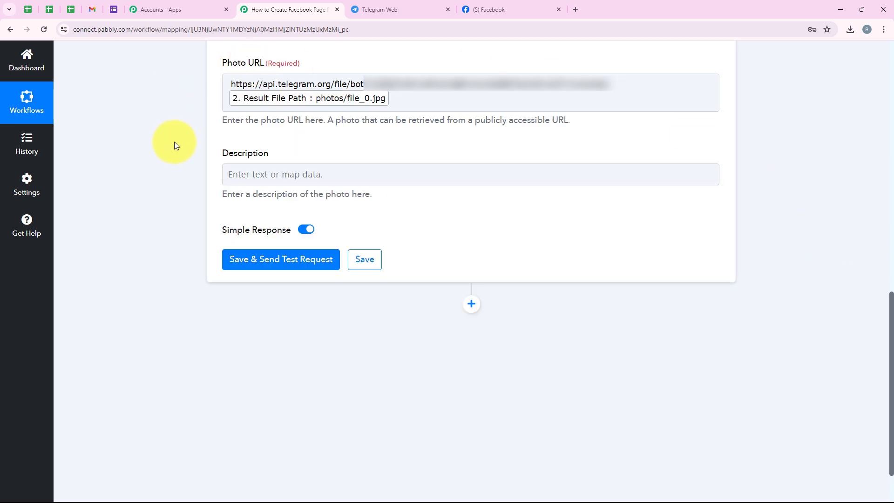
Map the Telegram trigger's 1. Message Caption into the Description field
{"action": "left_click_drag", "start_coordinate": [219, 153], "coordinate": [280, 150]}
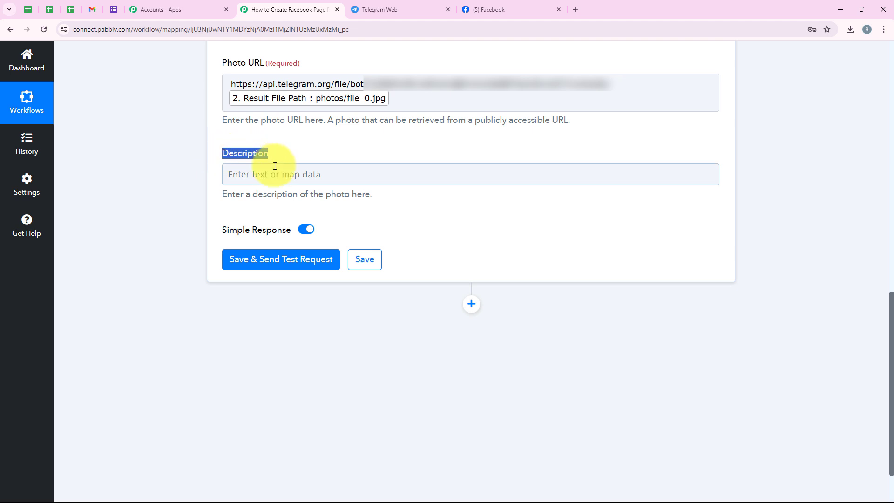
{"action": "left_click", "coordinate": [275, 168]}
{"action": "left_click", "coordinate": [316, 224]}
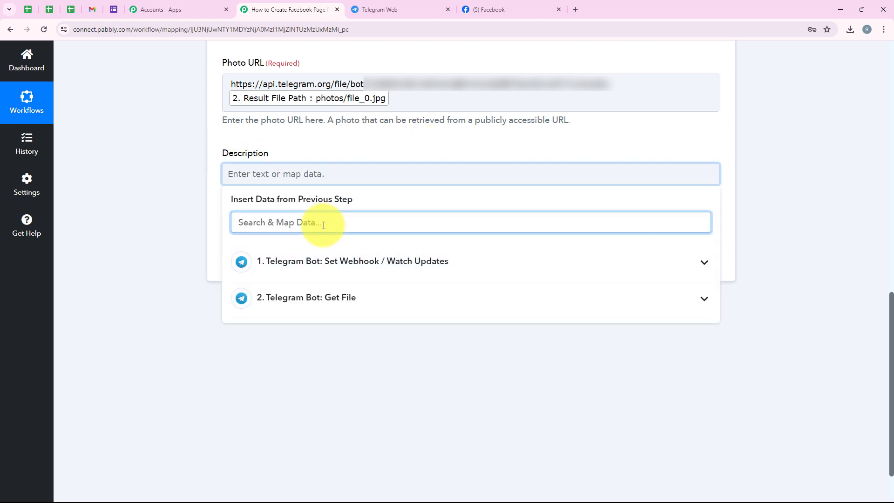
{"action": "type", "text": "Ca"}
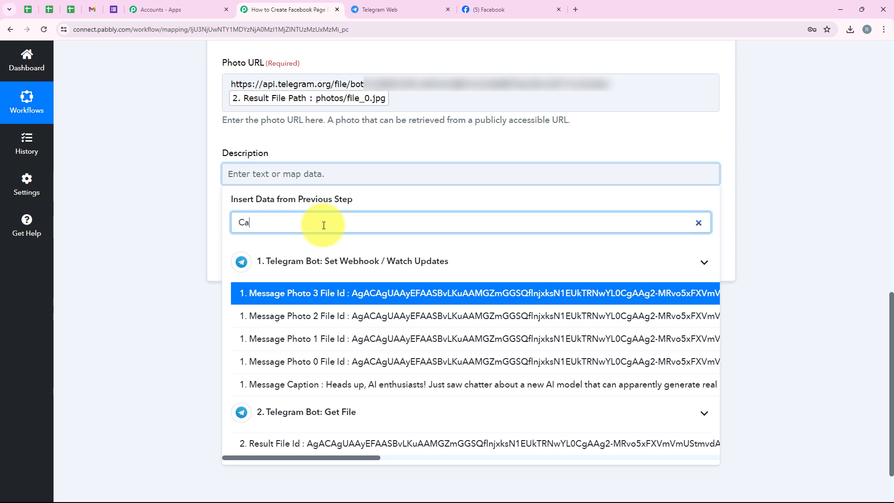
{"action": "type", "text": "ption"}
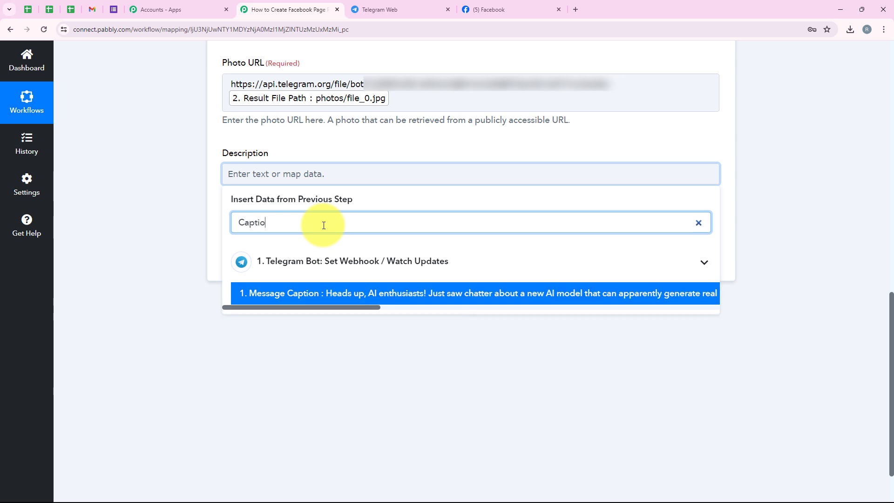
{"action": "left_click", "coordinate": [365, 292]}
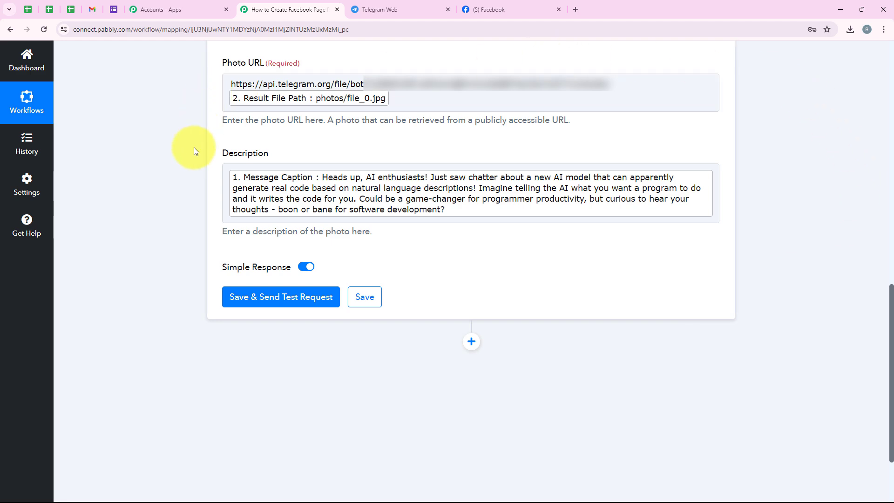
Send the test request and check the returned Facebook Post Id in Response Received
{"action": "left_click", "coordinate": [318, 310]}
{"action": "scroll", "coordinate": [480, 164], "scroll_direction": "down", "scroll_amount": 3}
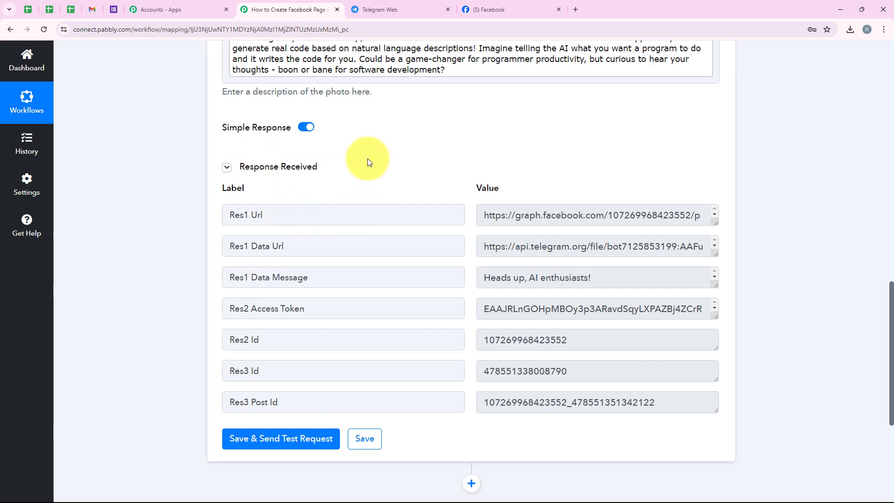
Check that InnovaTech's newest Facebook post shows the robot photo with the 'Heads up, AI enthusiasts!' caption
{"action": "left_click", "coordinate": [536, 9]}
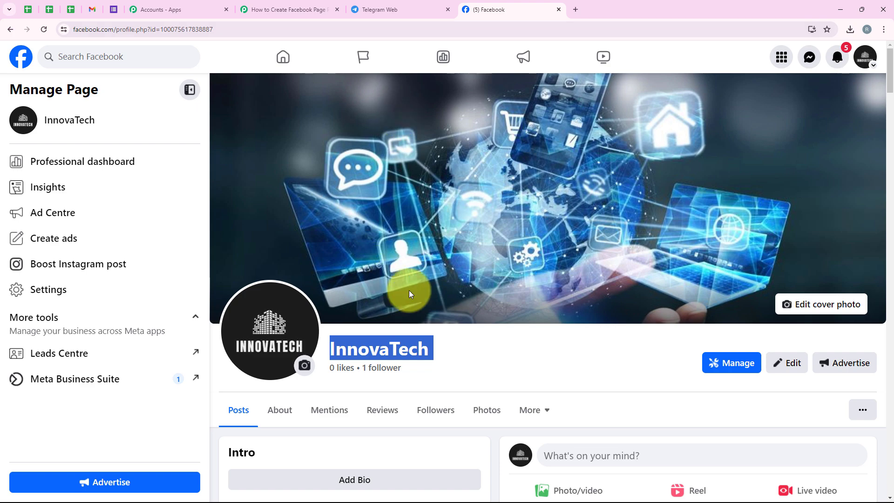
{"action": "scroll", "coordinate": [558, 175], "scroll_direction": "down", "scroll_amount": 5}
{"action": "scroll", "coordinate": [559, 175], "scroll_direction": "down", "scroll_amount": 4}
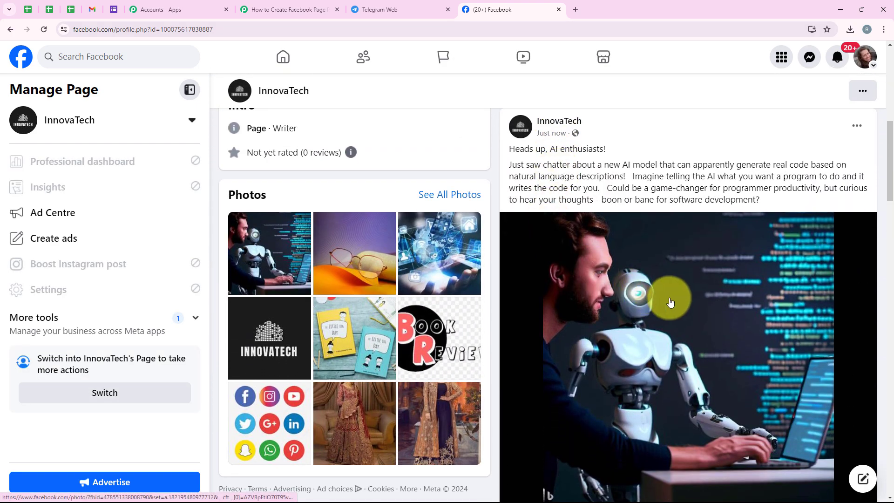
{"action": "scroll", "coordinate": [594, 365], "scroll_direction": "down", "scroll_amount": 2}
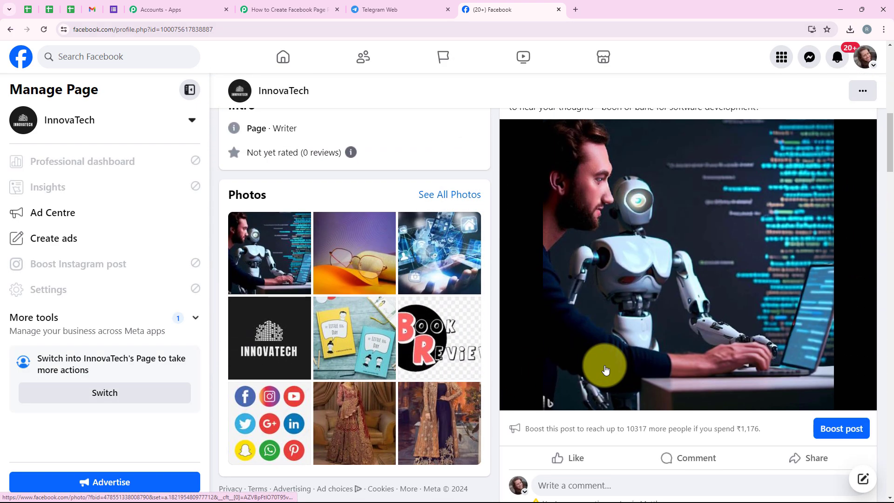
{"action": "scroll", "coordinate": [602, 365], "scroll_direction": "up", "scroll_amount": 4}
{"action": "scroll", "coordinate": [638, 355], "scroll_direction": "down", "scroll_amount": 1}
{"action": "left_click_drag", "start_coordinate": [763, 246], "coordinate": [508, 198]}
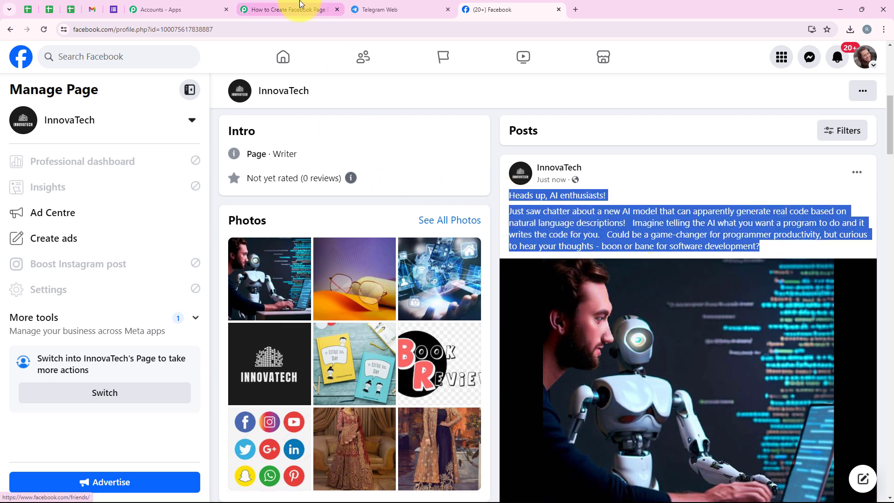
{"action": "left_click", "coordinate": [276, 7]}
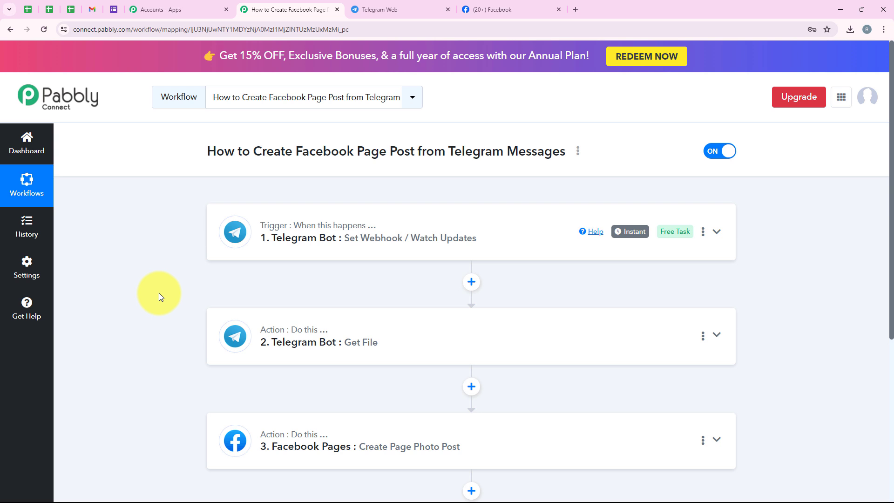
Bring up the New Technology Updates group chat in Telegram Web
{"action": "left_click", "coordinate": [370, 8]}
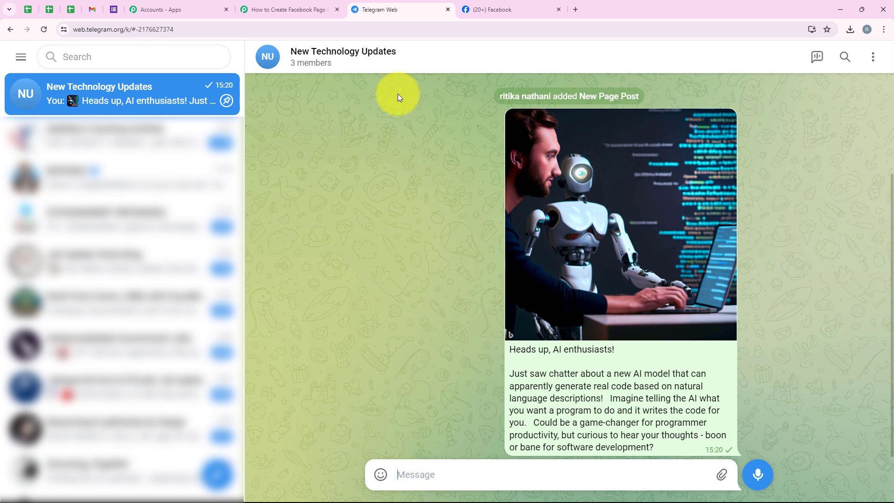
Back in the Telegram group chat, paste the prepared 'Heads up, data whizzes!' message text
{"action": "left_click", "coordinate": [461, 14]}
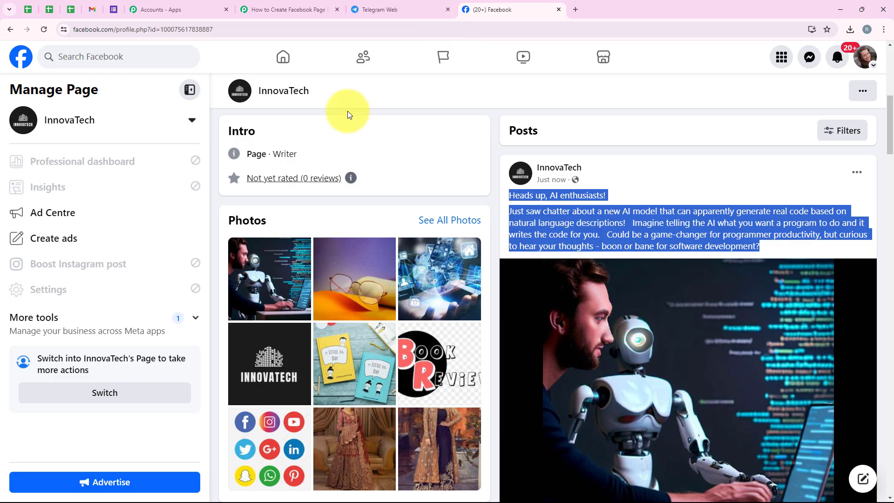
{"action": "left_click", "coordinate": [326, 11]}
{"action": "left_click", "coordinate": [379, 10]}
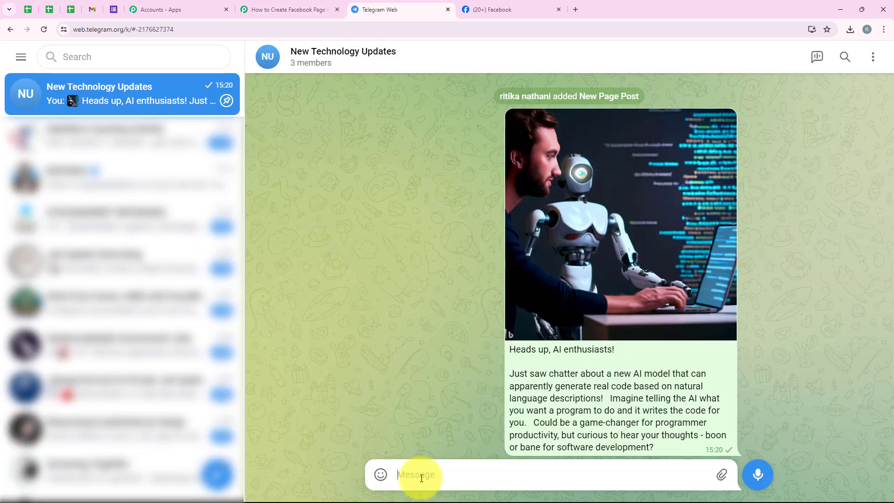
{"action": "key", "text": "ctrl+v"}
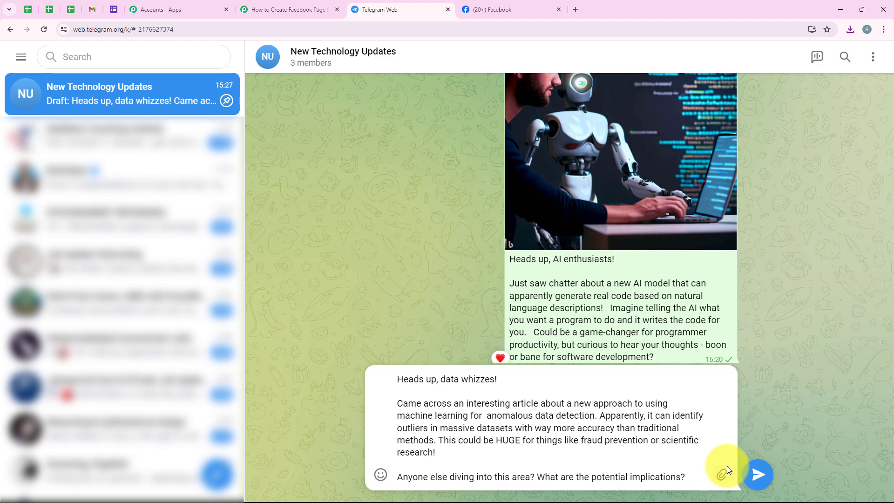
Attach the ML image as a photo and send it with the caption
{"action": "mouse_move", "coordinate": [723, 473]}
{"action": "left_click", "coordinate": [710, 407]}
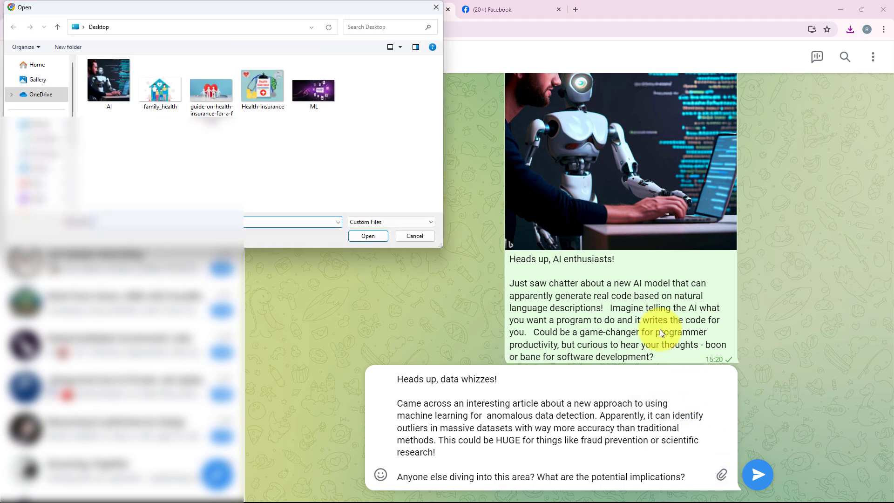
{"action": "left_click", "coordinate": [314, 97]}
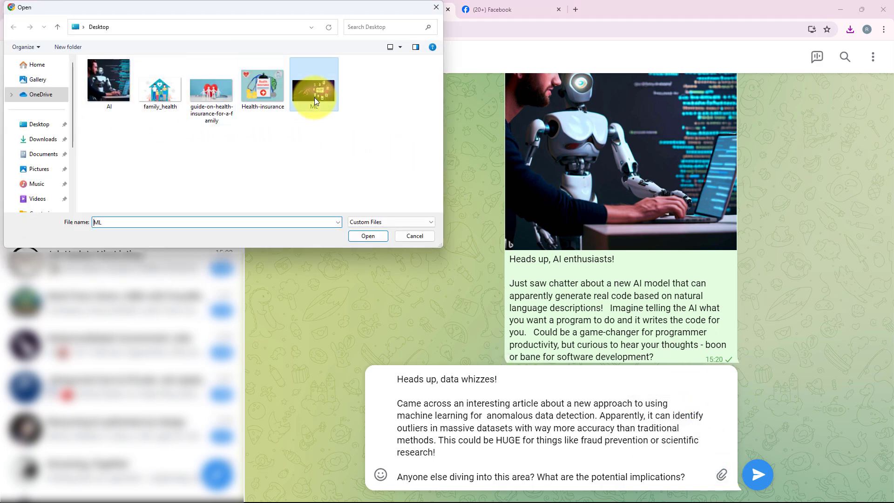
{"action": "double_click", "coordinate": [314, 97]}
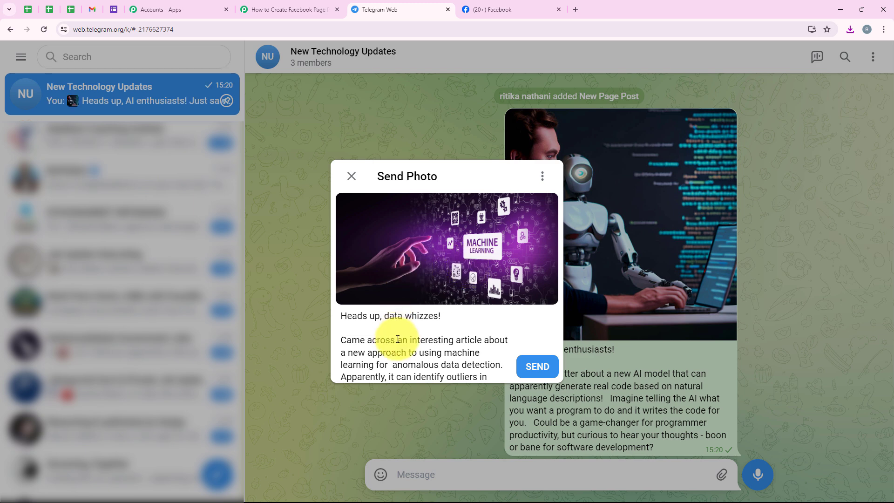
{"action": "scroll", "coordinate": [379, 339], "scroll_direction": "down", "scroll_amount": 3}
{"action": "scroll", "coordinate": [386, 327], "scroll_direction": "up", "scroll_amount": 5}
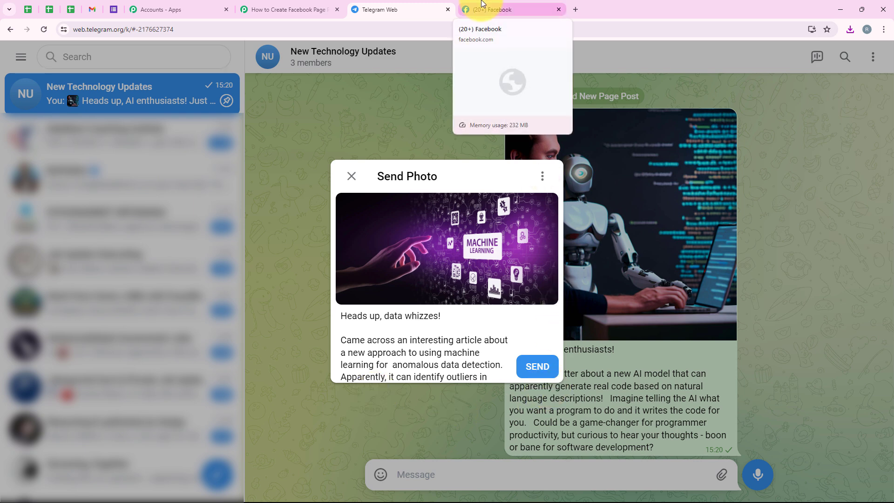
{"action": "left_click", "coordinate": [537, 367]}
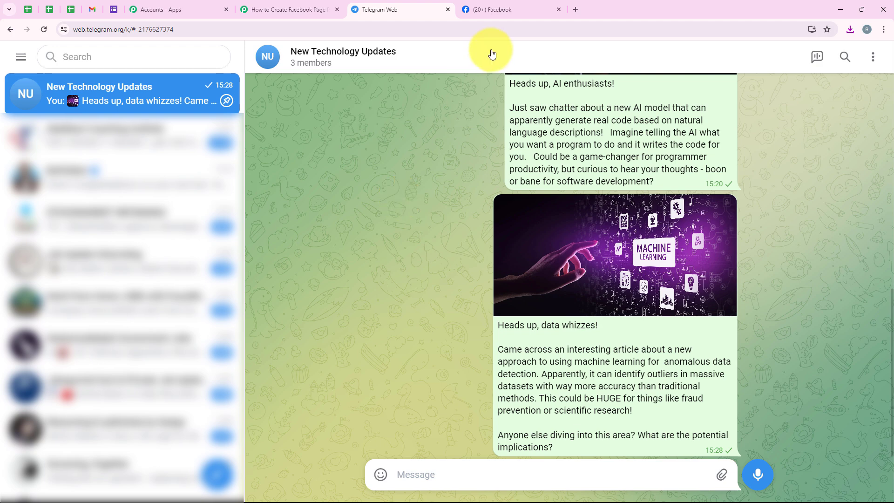
Reload the InnovaTech Facebook page and verify the new 'Heads up, data whizzes!' machine learning post
{"action": "left_click", "coordinate": [504, 10]}
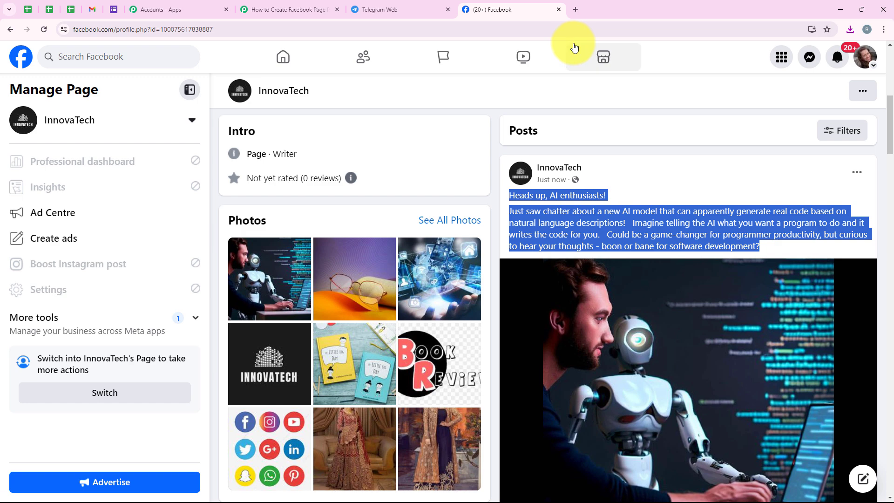
{"action": "left_click", "coordinate": [44, 29]}
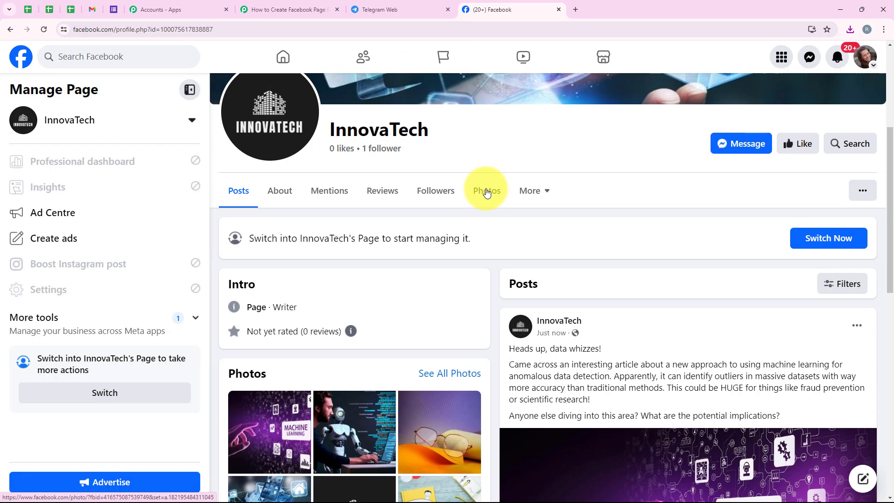
{"action": "scroll", "coordinate": [485, 190], "scroll_direction": "down", "scroll_amount": 4}
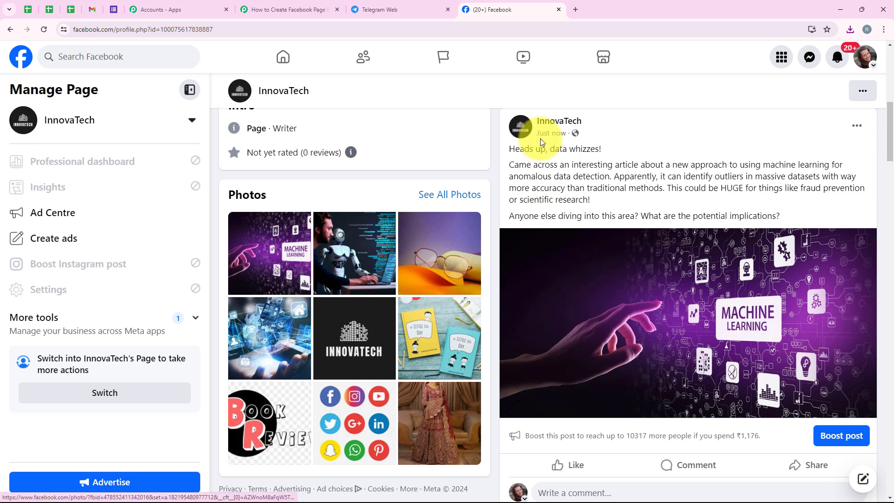
{"action": "left_click_drag", "start_coordinate": [784, 223], "coordinate": [506, 143]}
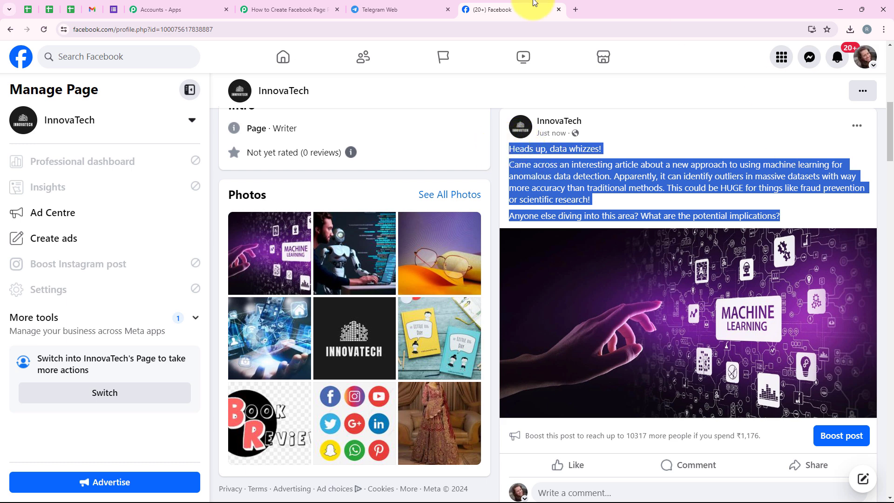
{"action": "left_click", "coordinate": [287, 10]}
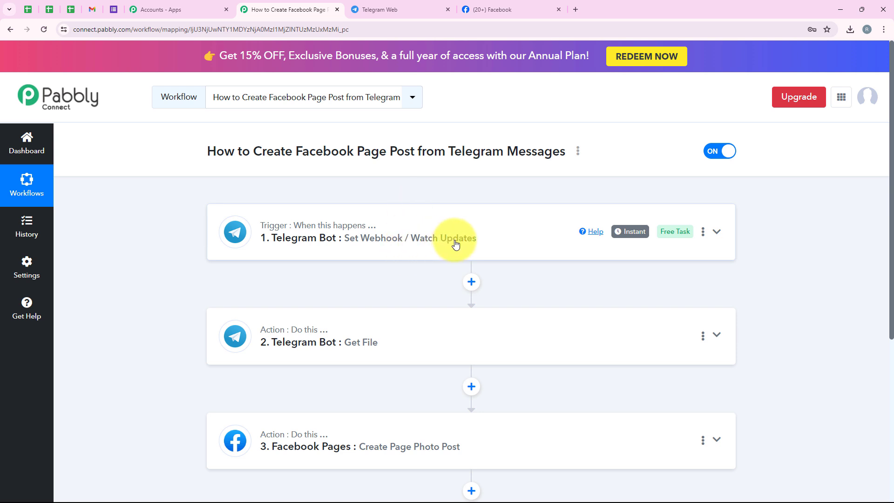
{"action": "scroll", "coordinate": [220, 317], "scroll_direction": "down", "scroll_amount": 1}
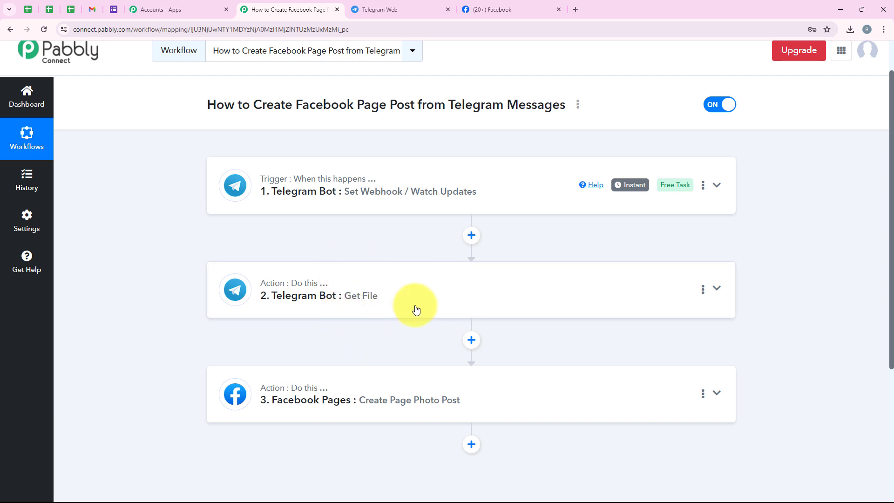
{"action": "scroll", "coordinate": [431, 309], "scroll_direction": "down", "scroll_amount": 1}
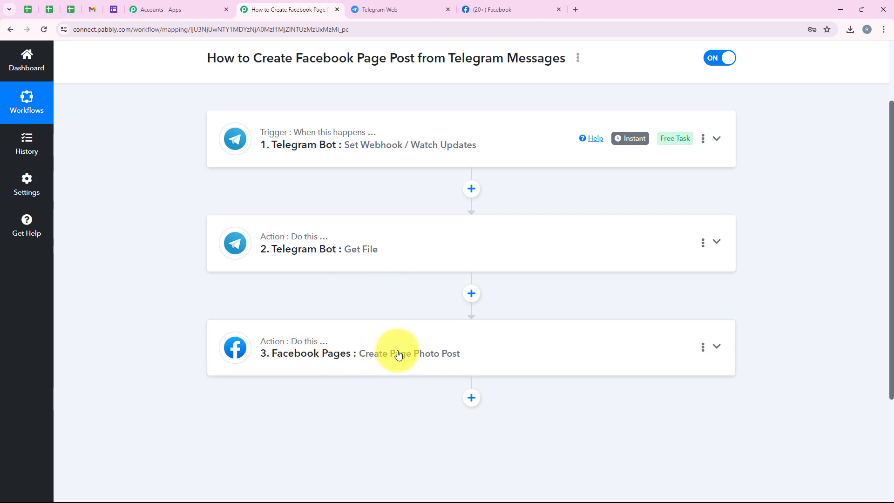
{"action": "scroll", "coordinate": [433, 355], "scroll_direction": "up", "scroll_amount": 2}
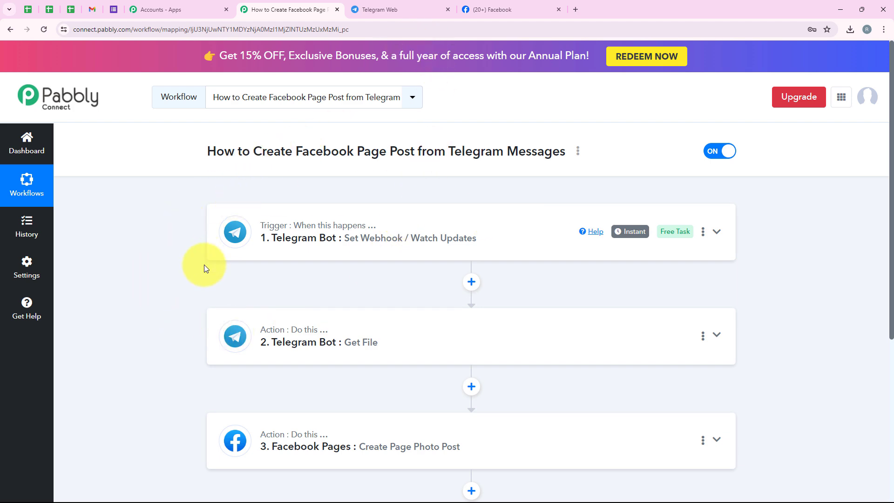
{"action": "left_click", "coordinate": [399, 9]}
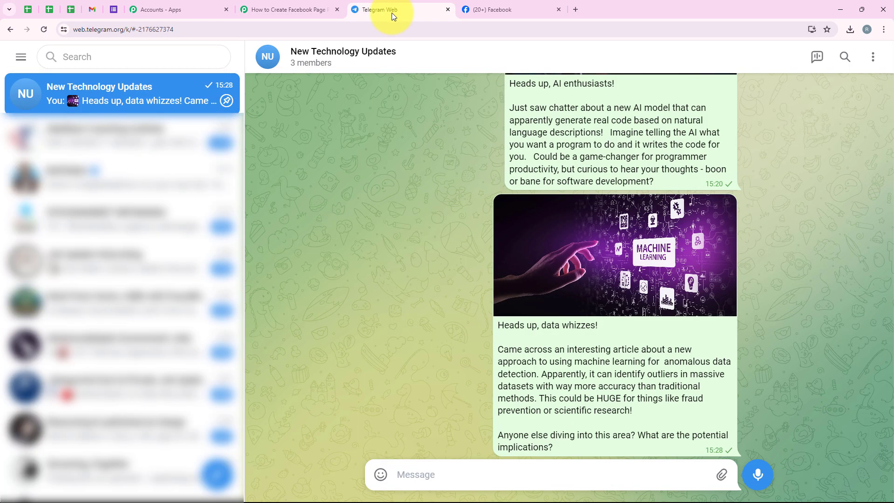
{"action": "scroll", "coordinate": [381, 200], "scroll_direction": "up", "scroll_amount": 5}
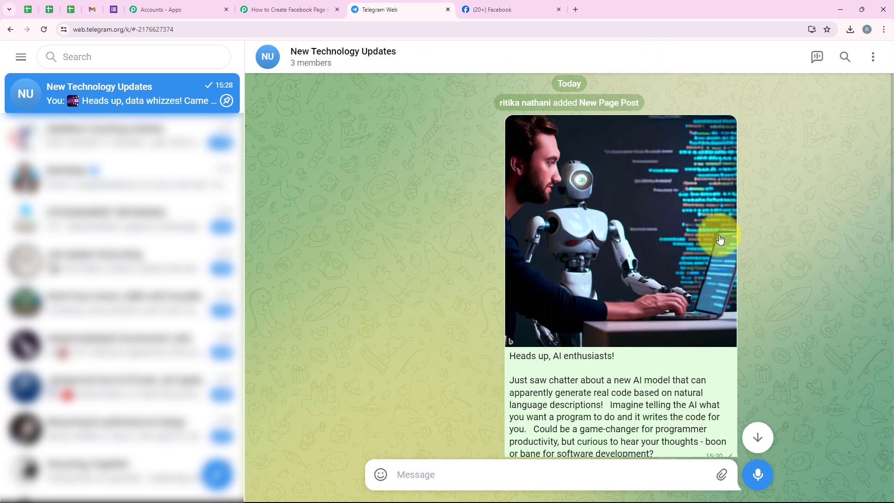
{"action": "scroll", "coordinate": [377, 244], "scroll_direction": "down", "scroll_amount": 5}
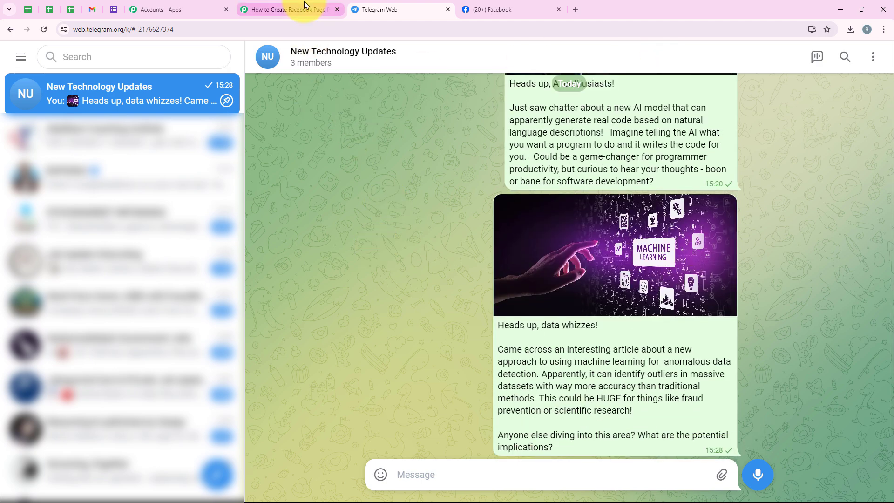
{"action": "left_click", "coordinate": [293, 9]}
{"action": "scroll", "coordinate": [196, 284], "scroll_direction": "down", "scroll_amount": 2}
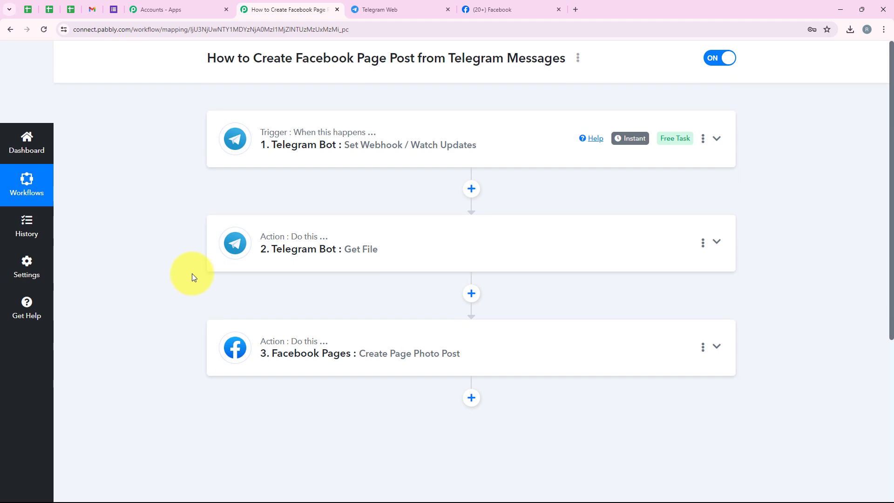
{"action": "scroll", "coordinate": [378, 392], "scroll_direction": "up", "scroll_amount": 2}
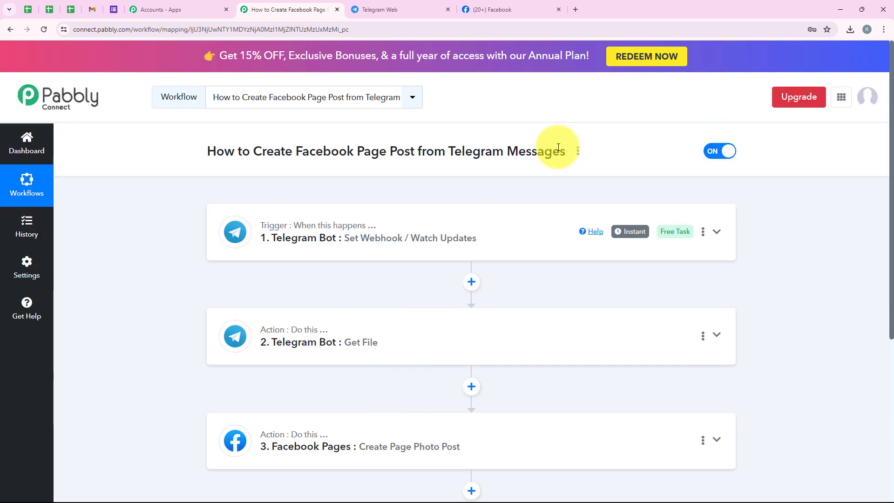
{"action": "left_click", "coordinate": [525, 5]}
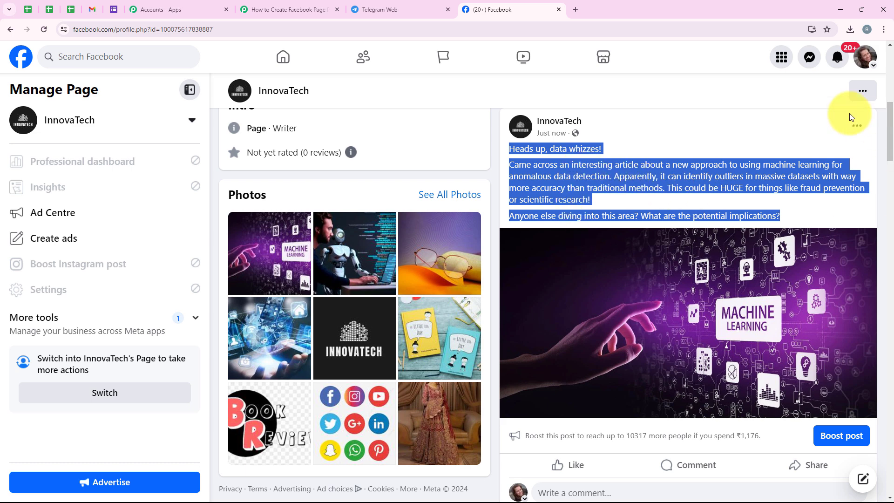
{"action": "left_click", "coordinate": [276, 4]}
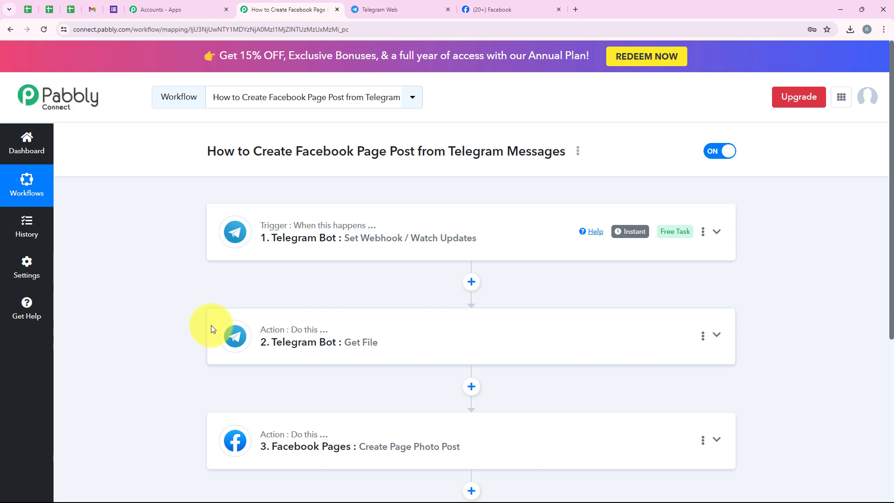
{"action": "left_click", "coordinate": [407, 5]}
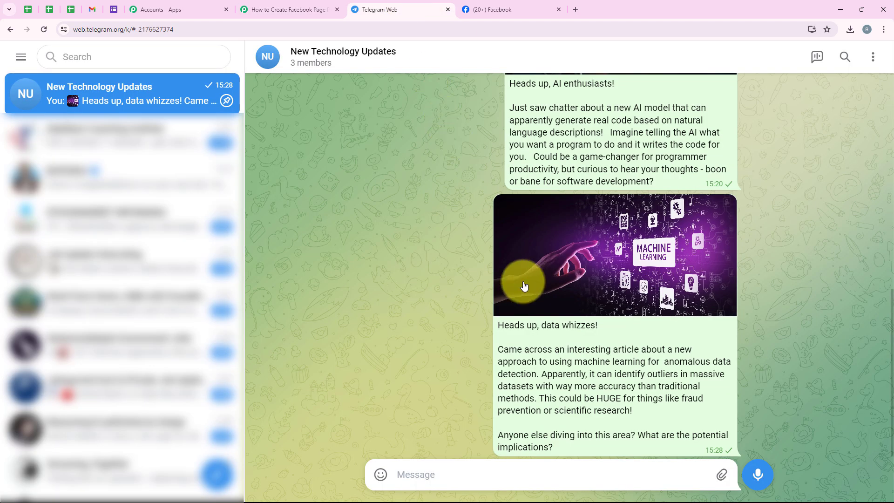
{"action": "scroll", "coordinate": [524, 281], "scroll_direction": "up", "scroll_amount": 5}
{"action": "scroll", "coordinate": [523, 281], "scroll_direction": "down", "scroll_amount": 6}
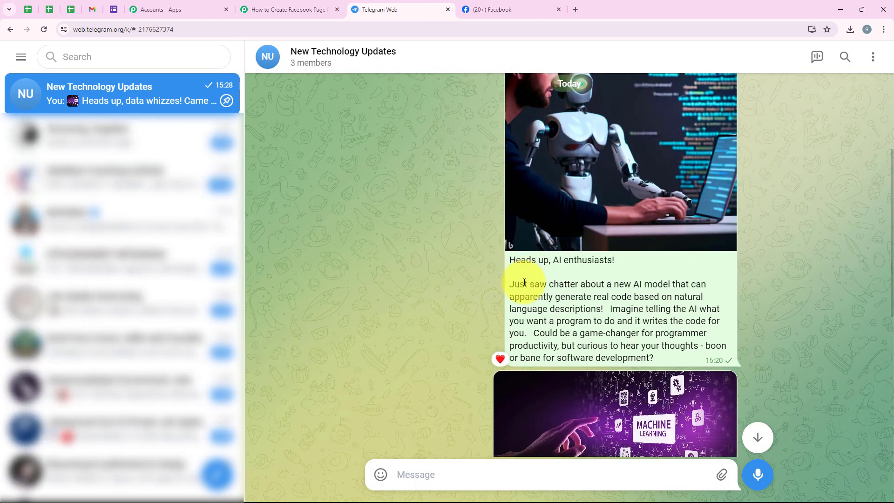
{"action": "left_click", "coordinate": [487, 8]}
{"action": "scroll", "coordinate": [633, 300], "scroll_direction": "down", "scroll_amount": 6}
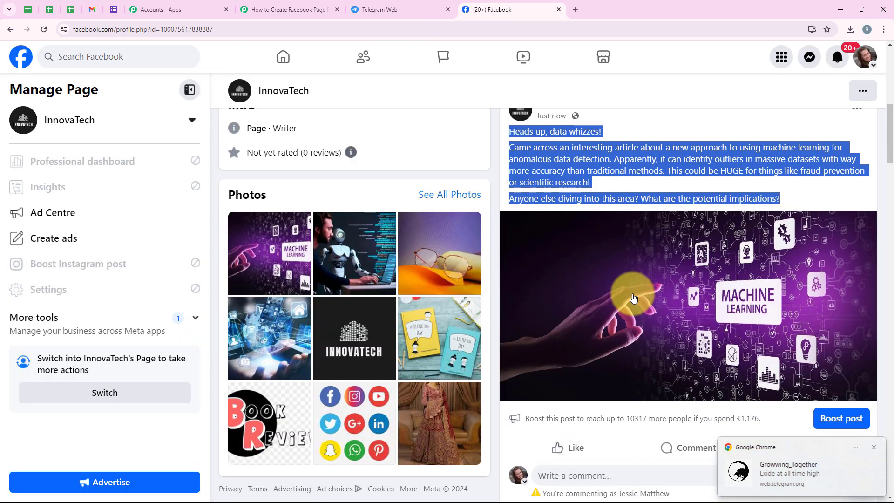
{"action": "scroll", "coordinate": [654, 324], "scroll_direction": "up", "scroll_amount": 8}
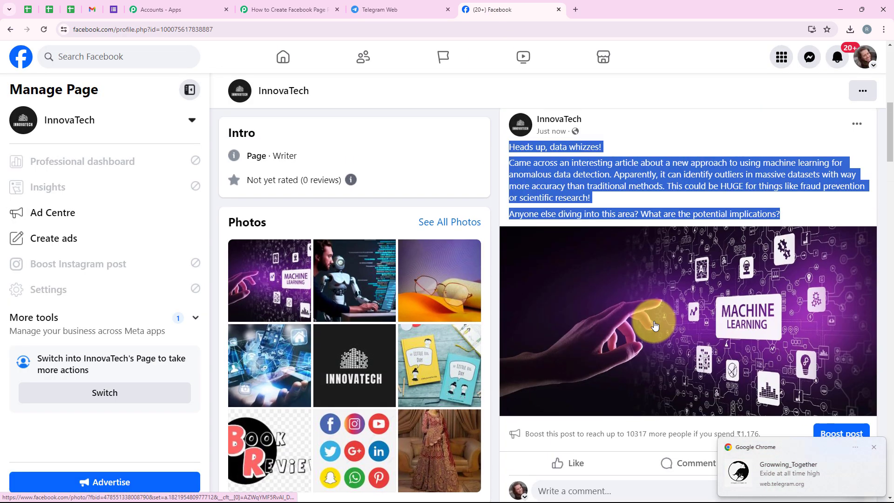
{"action": "left_click", "coordinate": [625, 286]}
{"action": "left_click", "coordinate": [280, 12]}
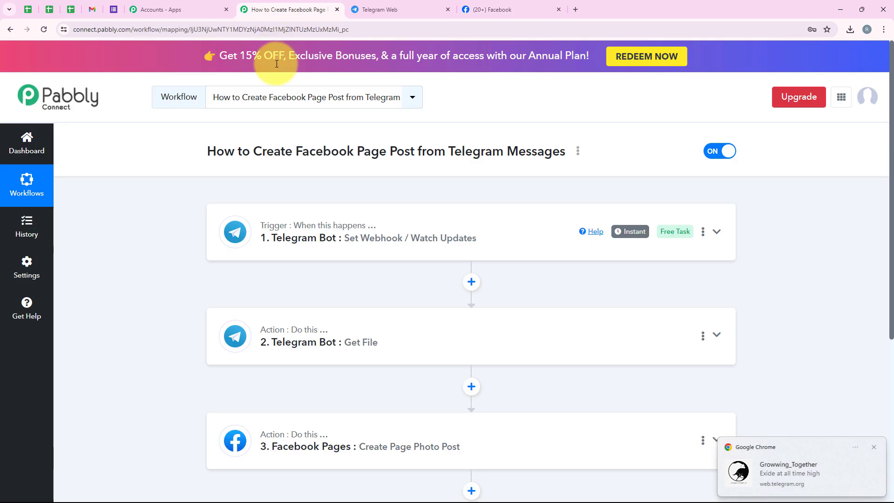